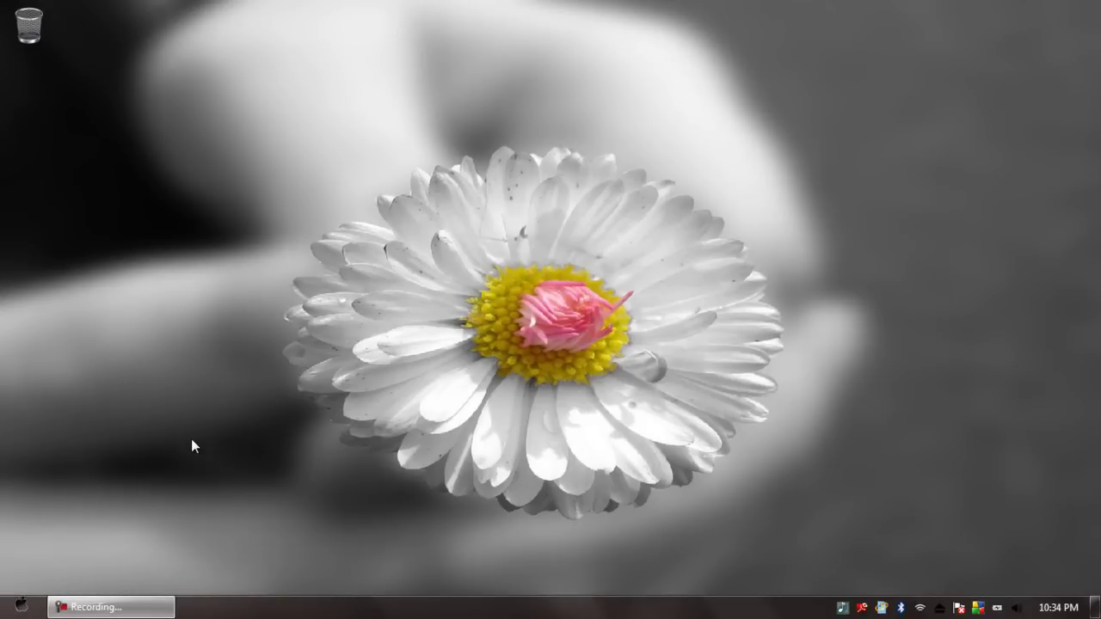
Open the computer's system properties and go to the advanced system settings.
left_click(21, 606)
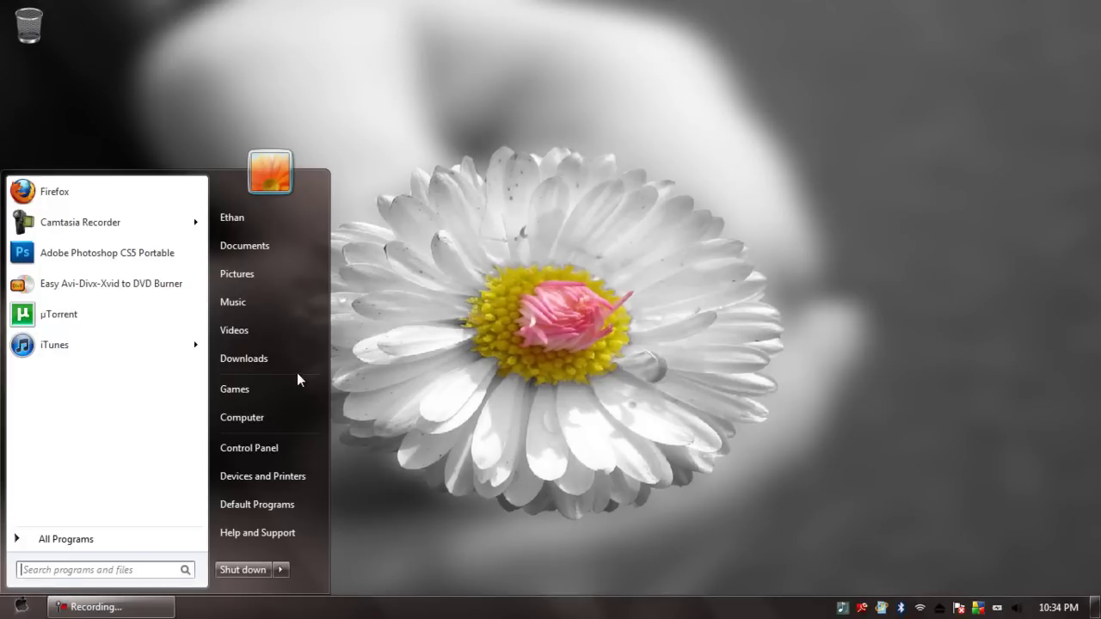
left_click(289, 426)
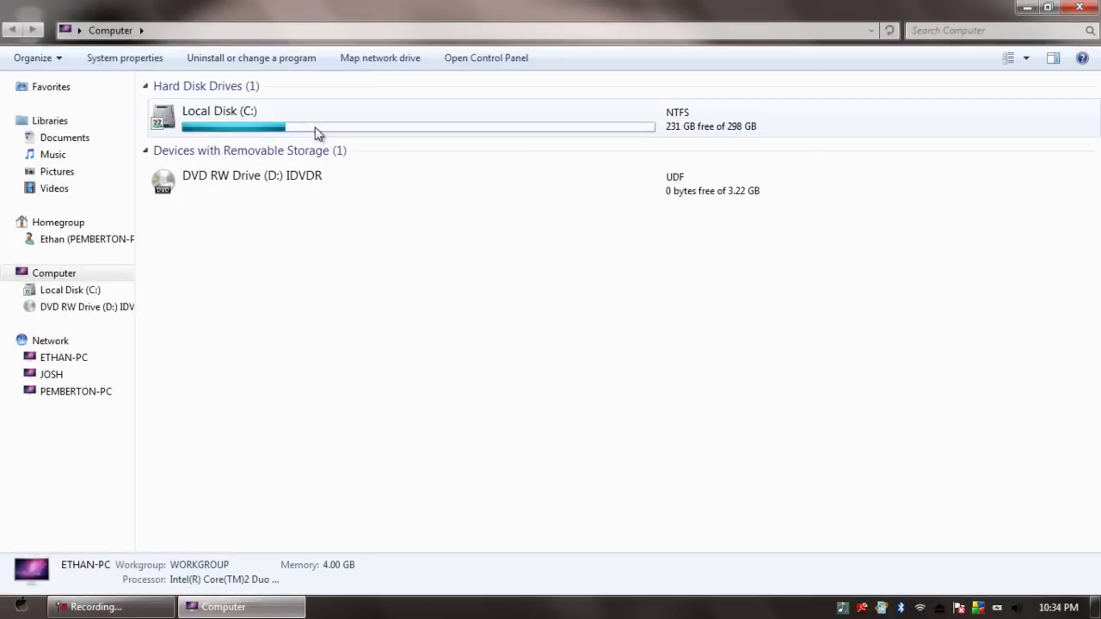
left_click(158, 58)
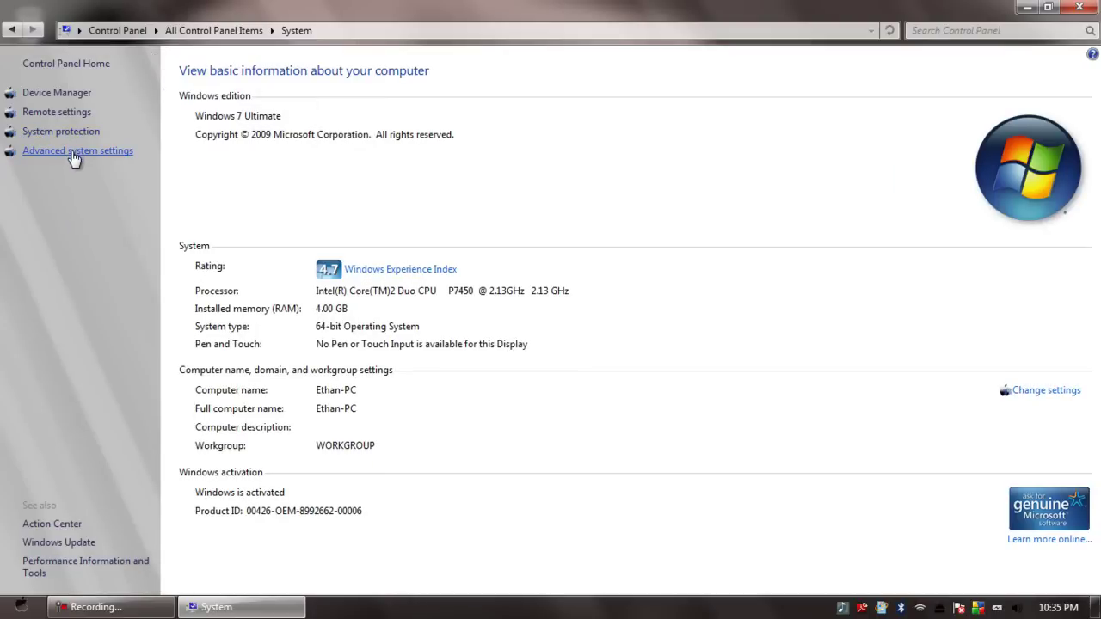
left_click(74, 153)
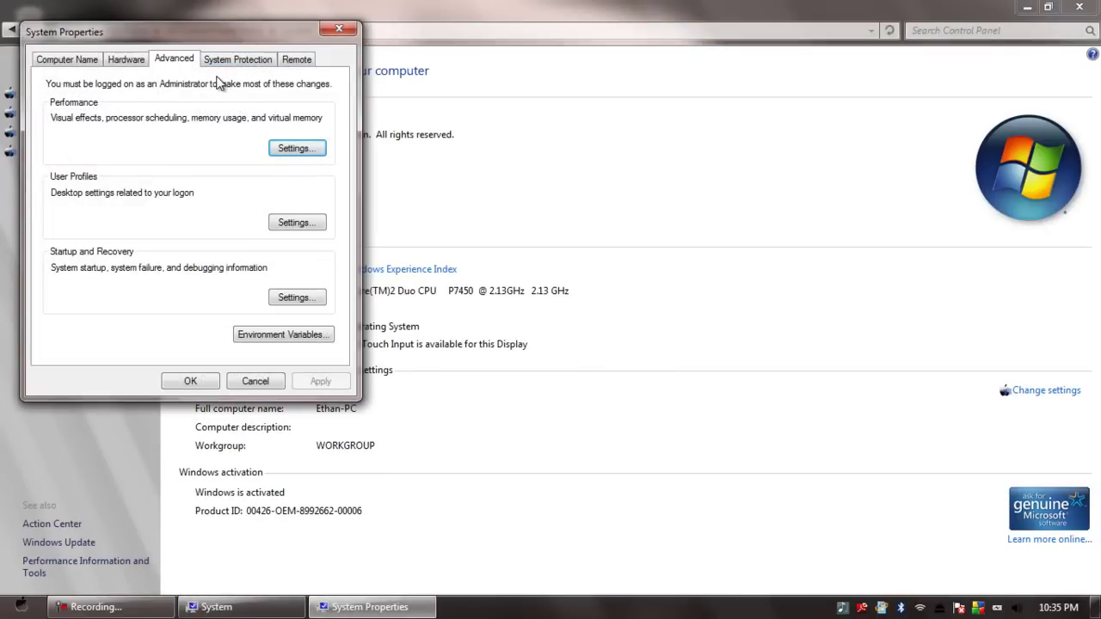
Open the Virtual Memory settings from the advanced performance options.
left_click(296, 149)
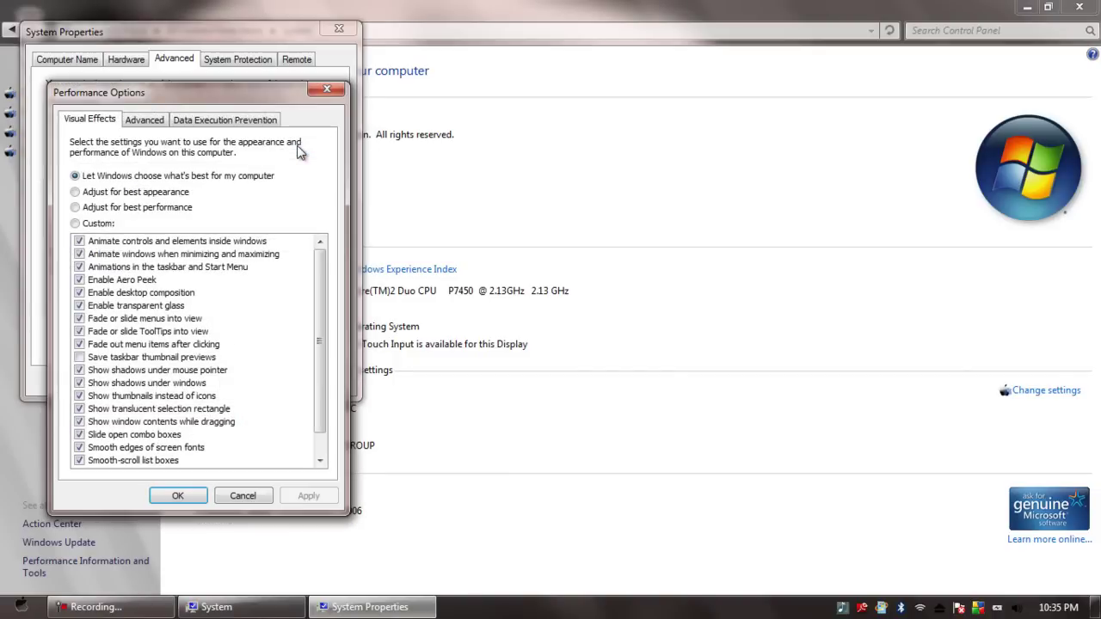
left_click(157, 120)
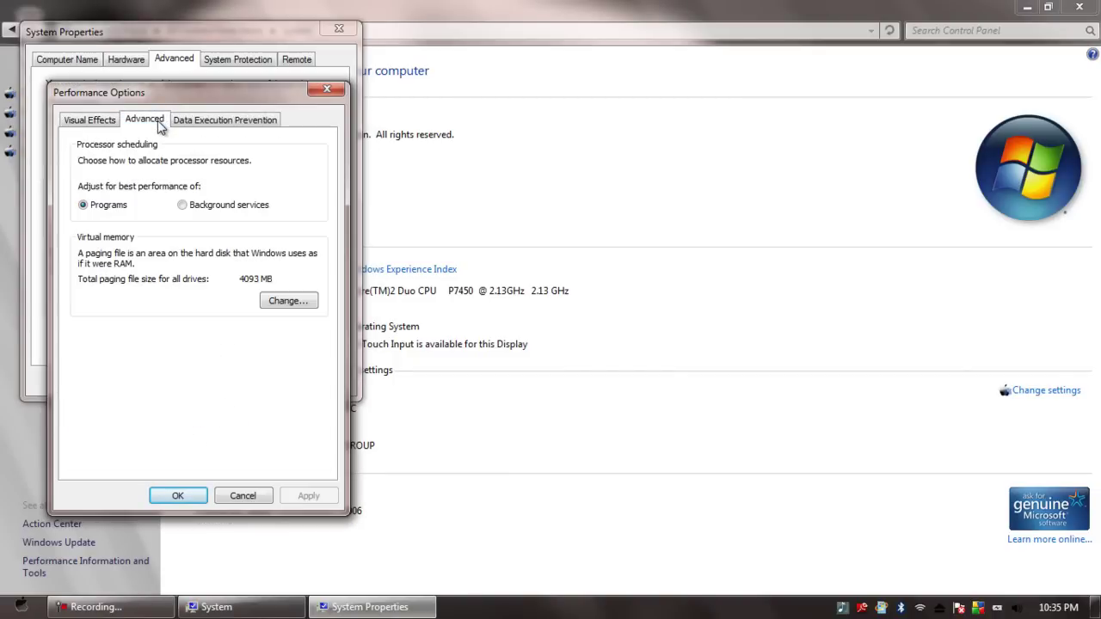
left_click(291, 303)
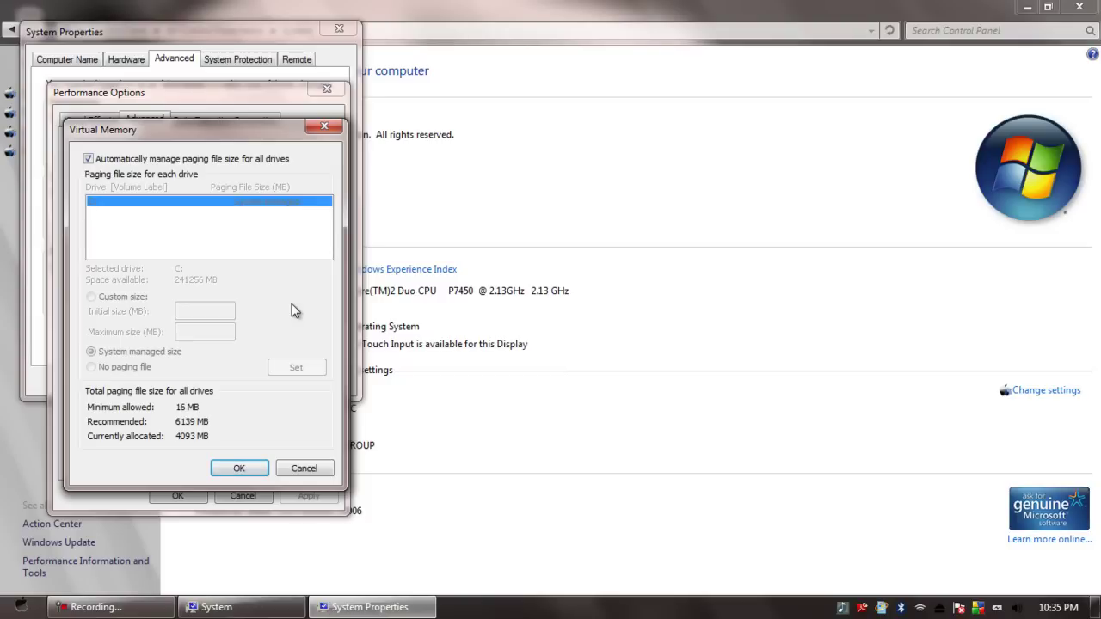
Turn off automatic paging file management and give drive C: a custom size of 8000 MB initial and 8000 MB maximum.
left_click(90, 159)
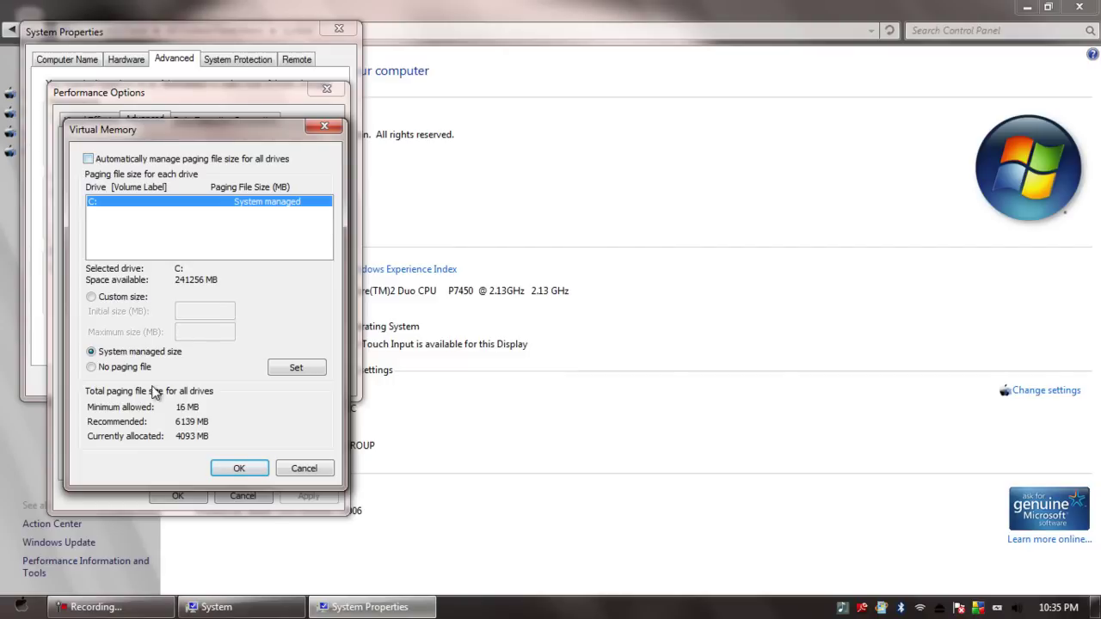
left_click(93, 298)
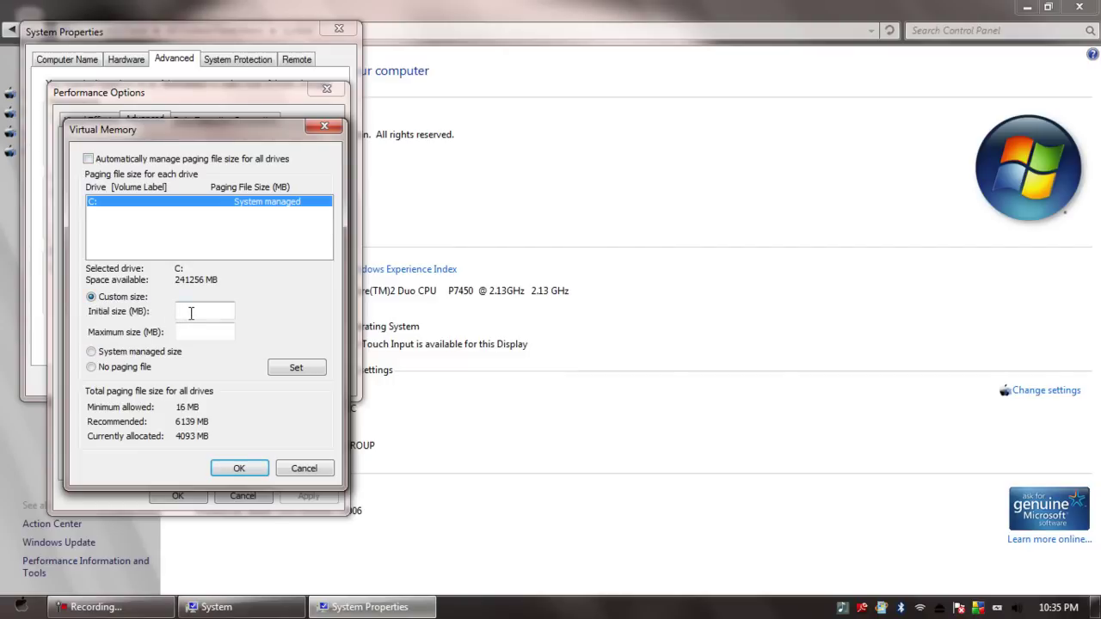
left_click(191, 312)
type("8")
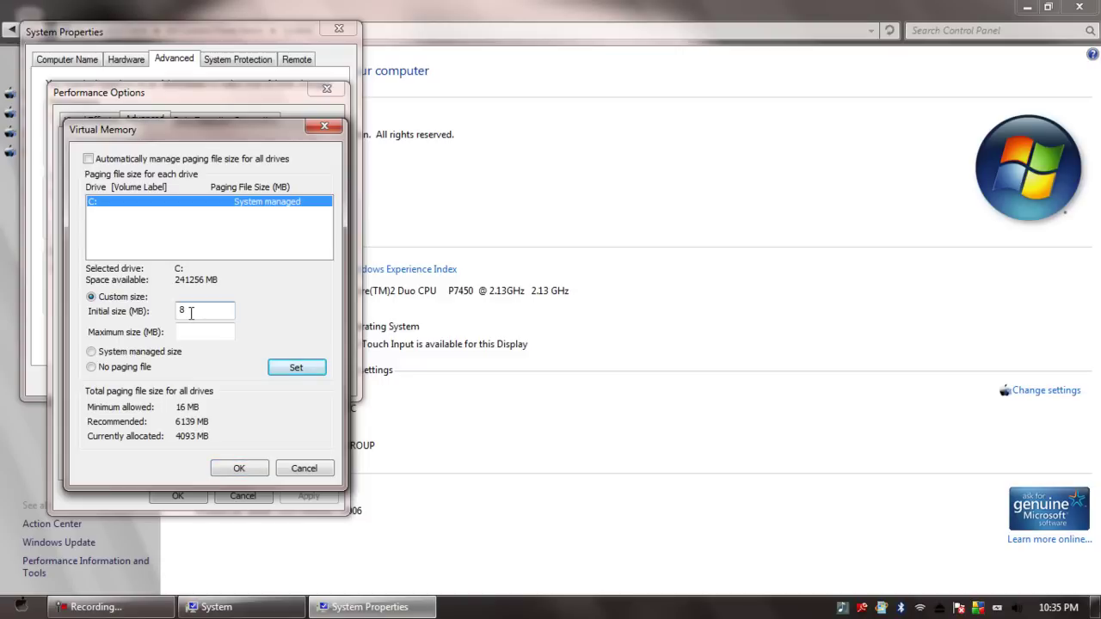
type("000")
left_click(228, 331)
type("8000")
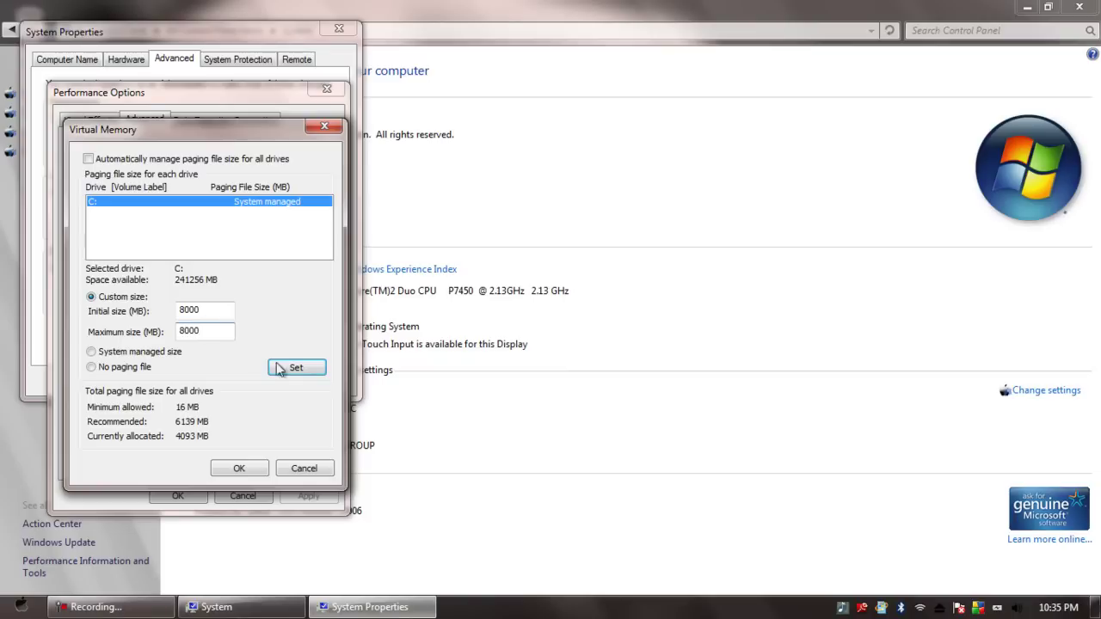
left_click(249, 468)
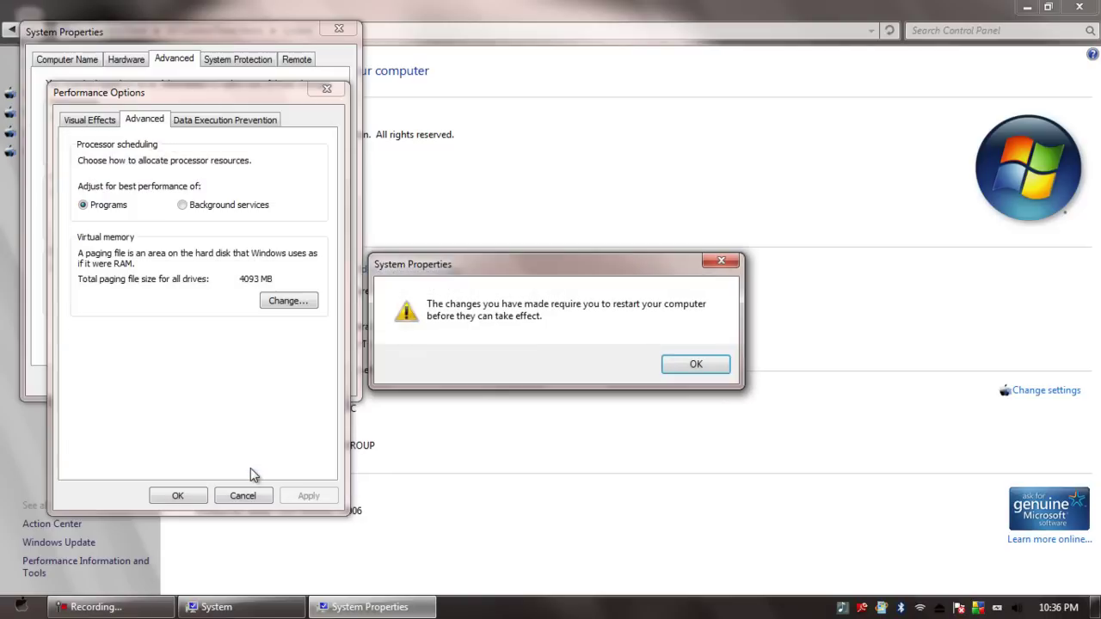
Acknowledge the restart notice, apply the performance options and close all system windows.
left_click(696, 367)
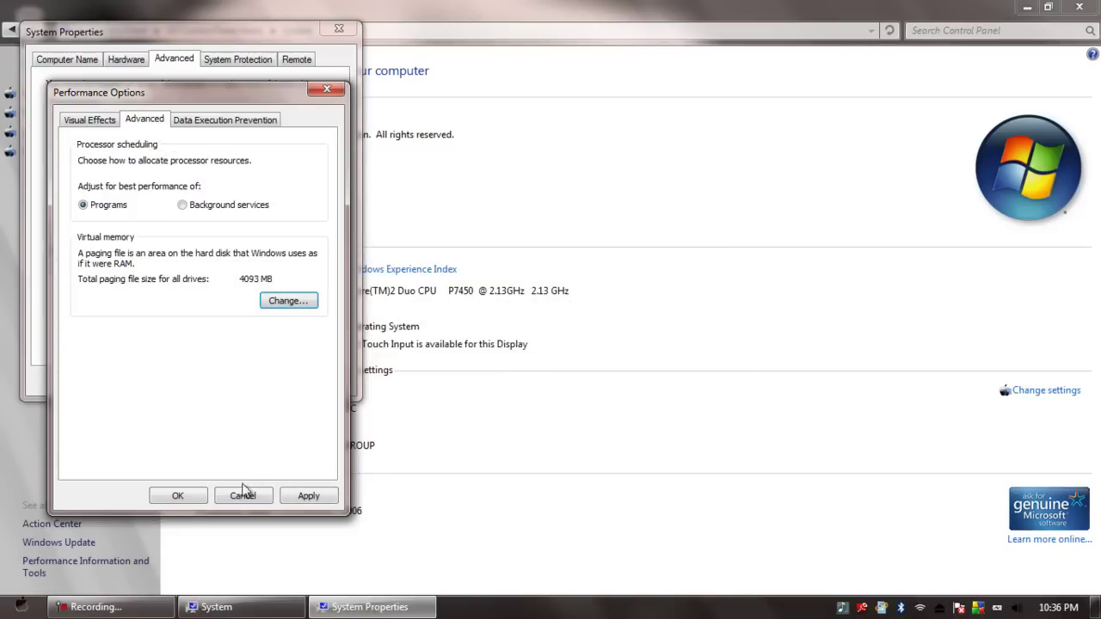
left_click(302, 499)
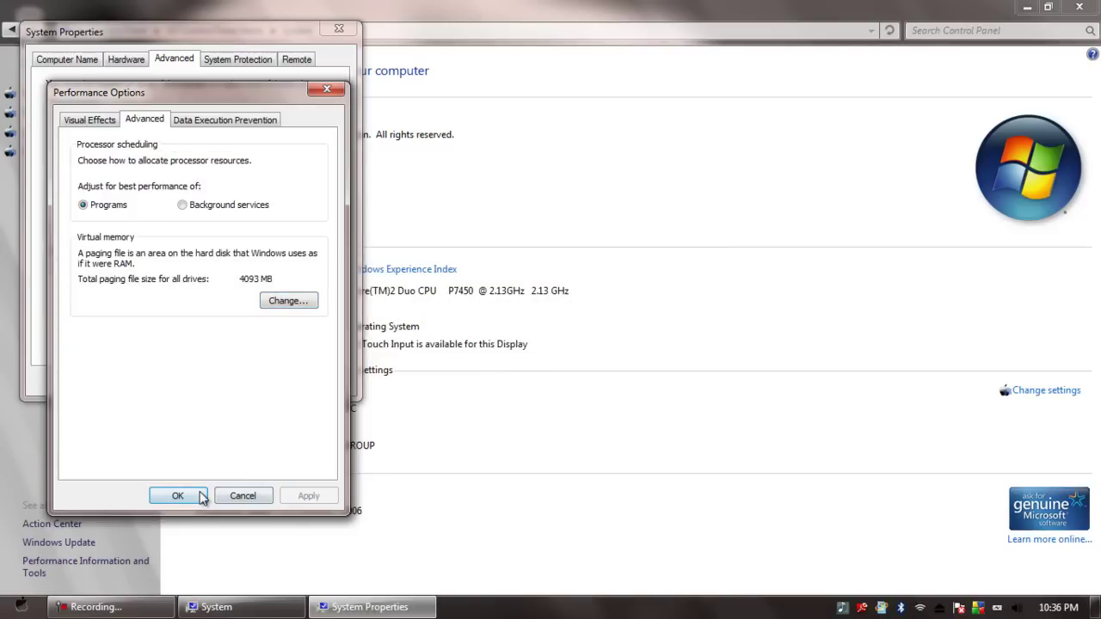
left_click(241, 496)
left_click(338, 30)
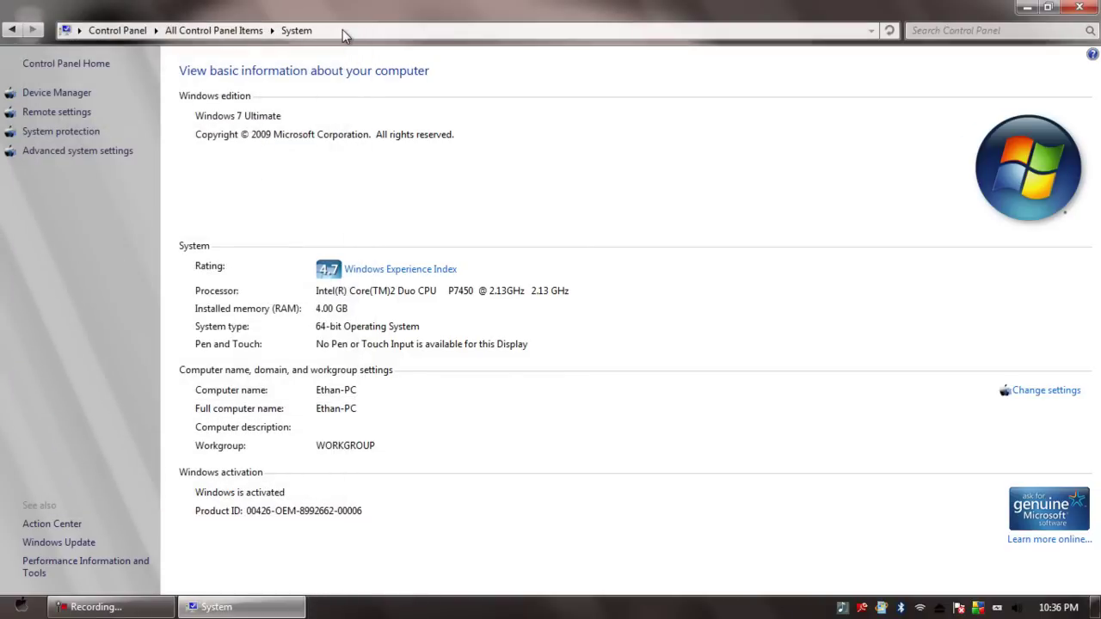
left_click(1083, 7)
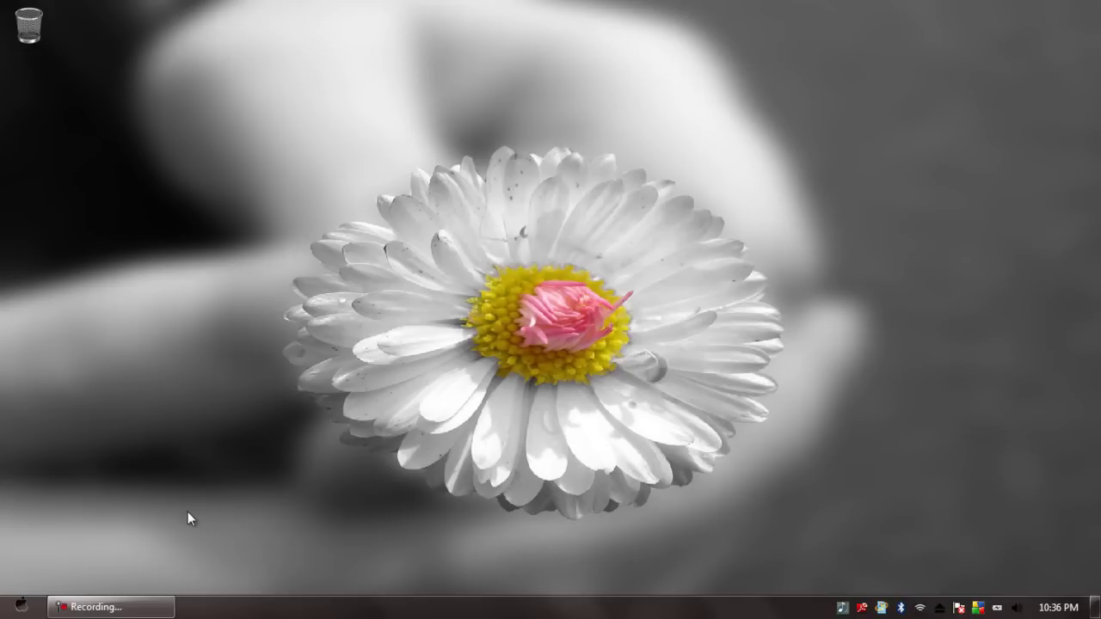
Open System Configuration by running msconfig from the Run dialog.
left_click(21, 605)
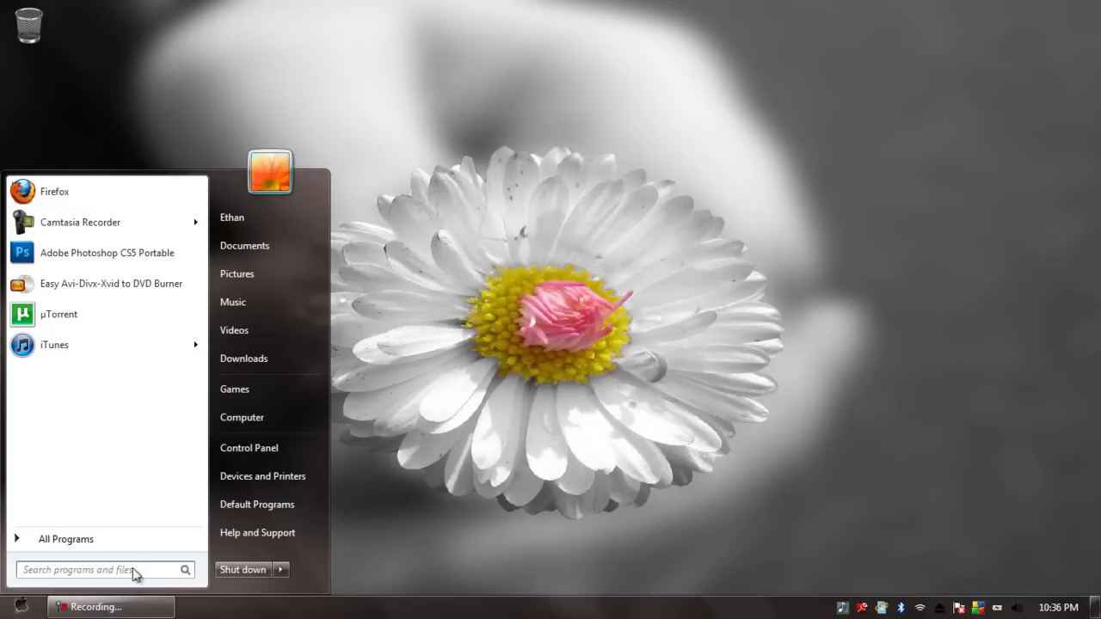
type("run")
key("Return")
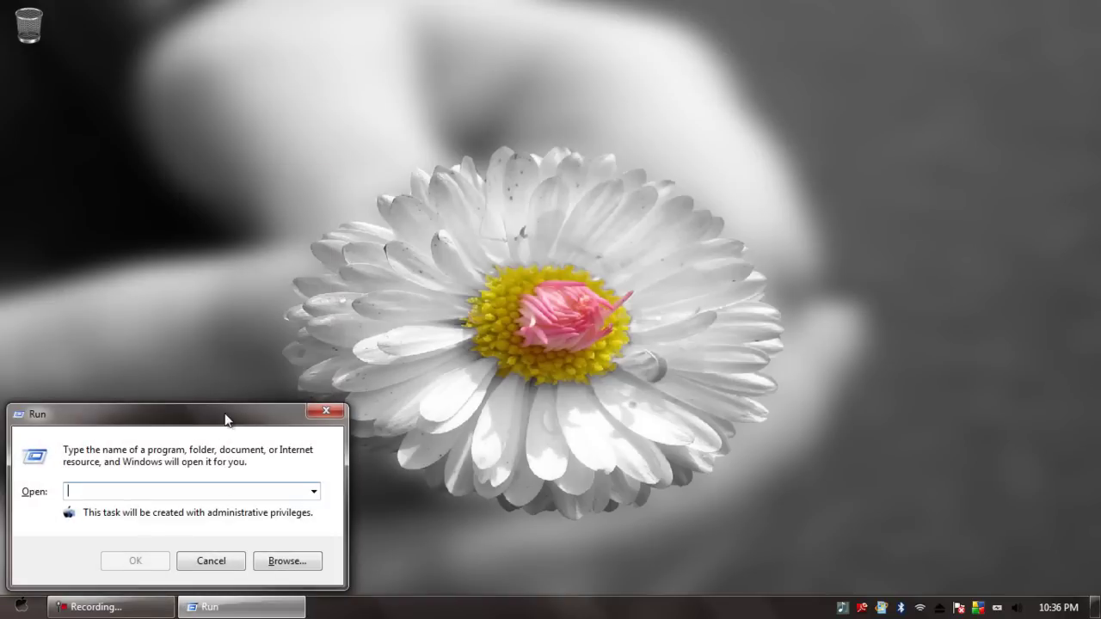
left_click_drag(228, 414, 406, 230)
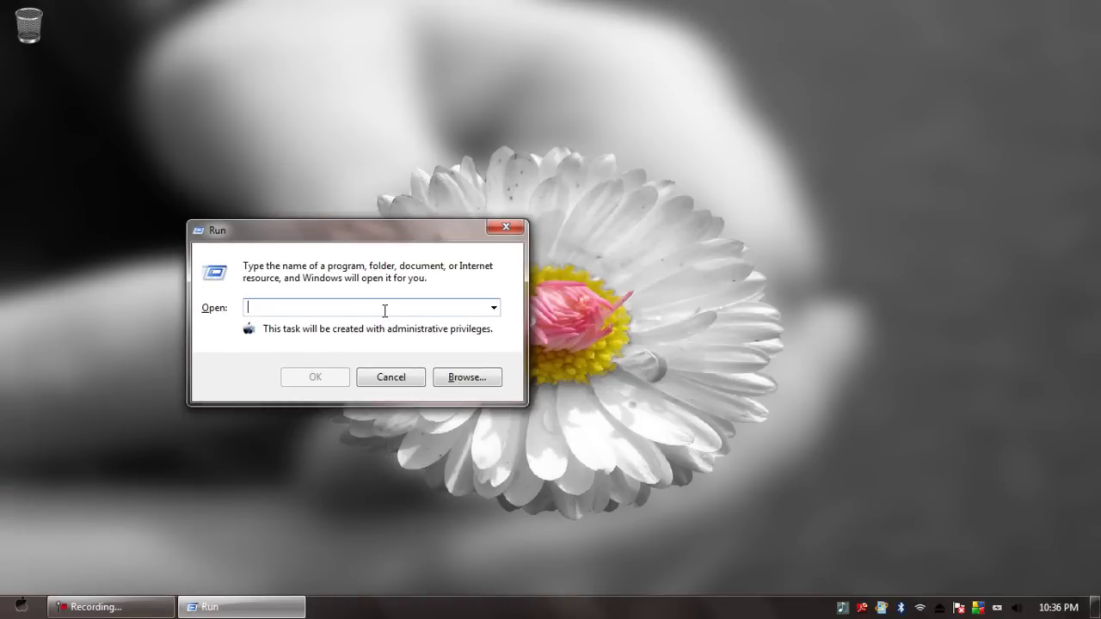
type("msc")
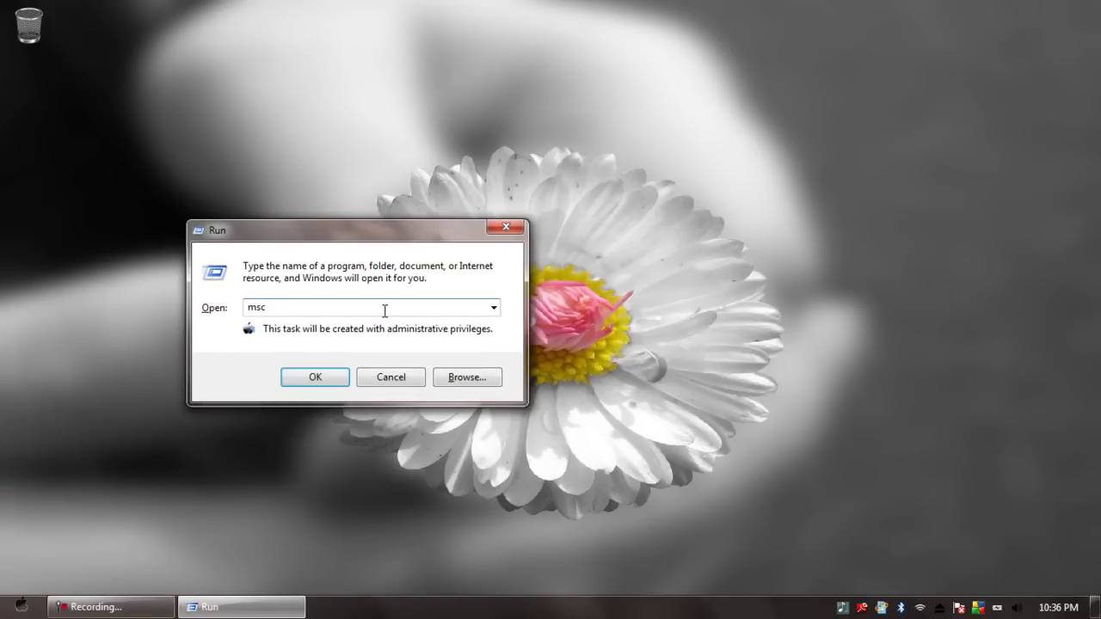
type("onfig")
key("Return")
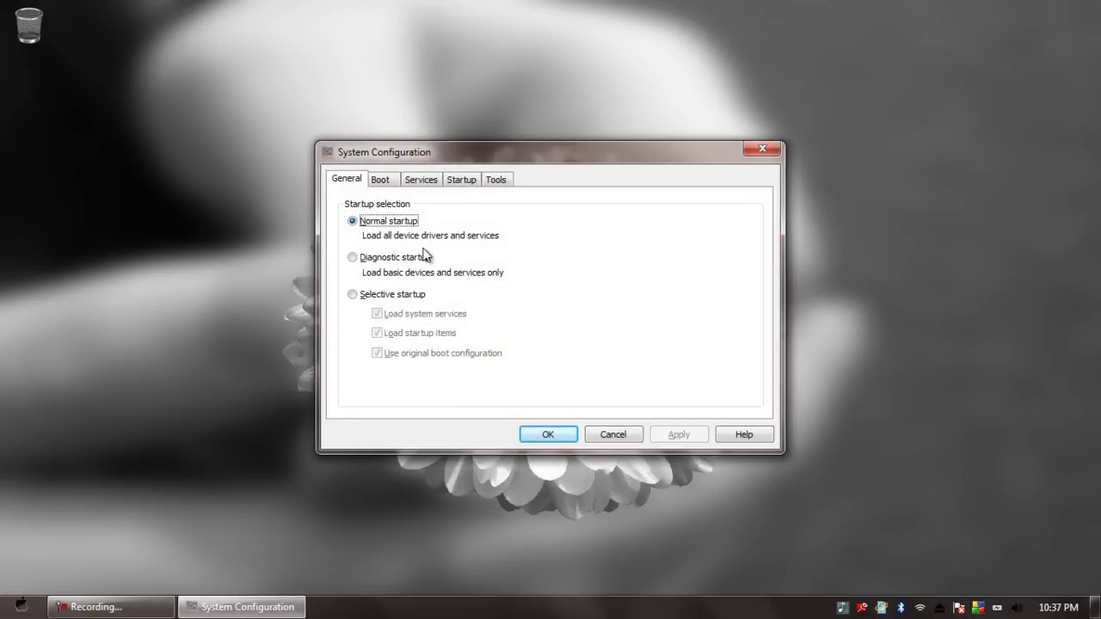
Enable No GUI boot in the boot options, and look through the list of services.
left_click(378, 181)
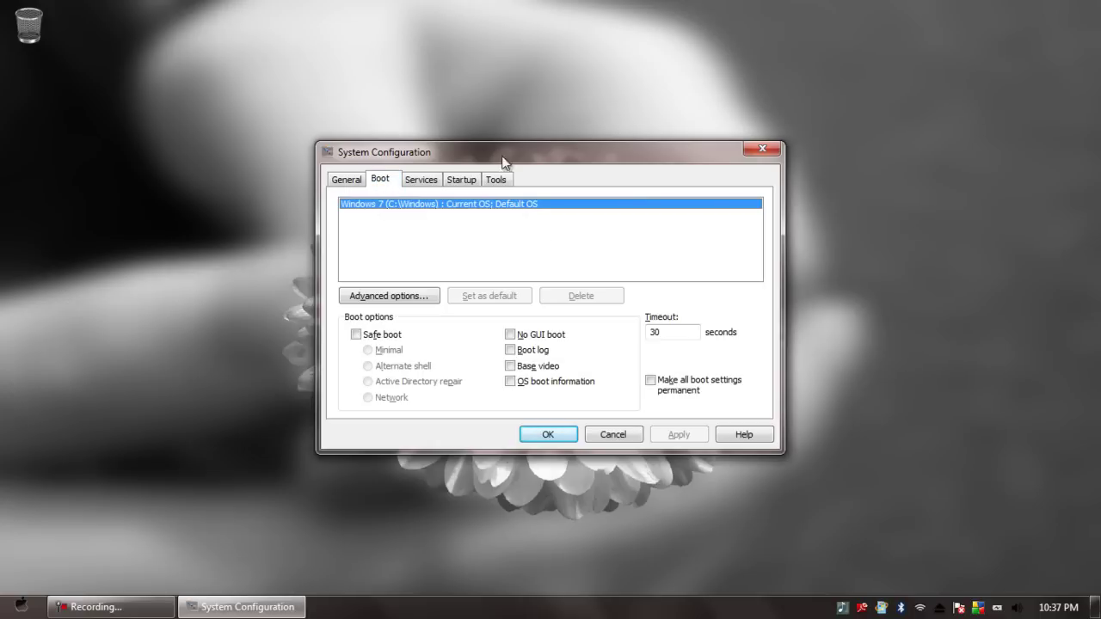
left_click(510, 336)
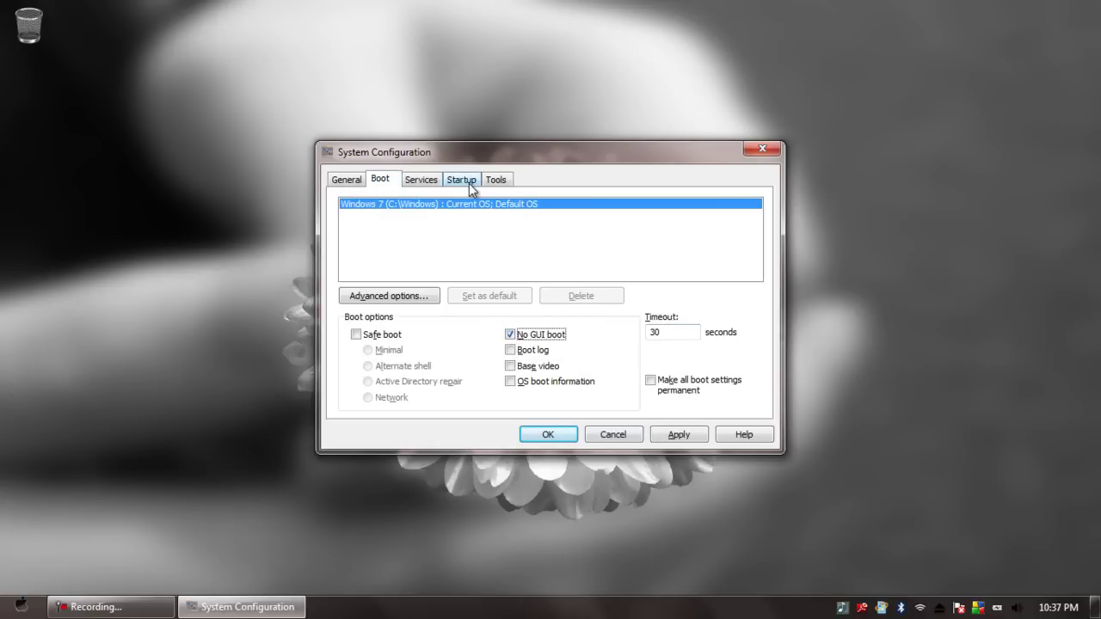
left_click(437, 184)
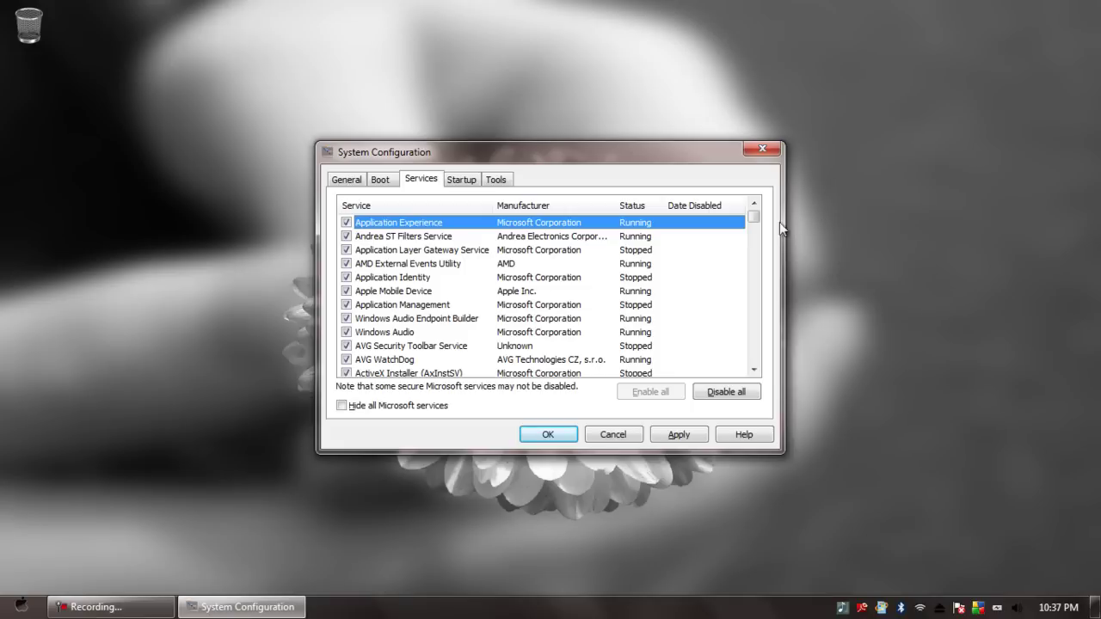
left_click_drag(755, 217, 761, 366)
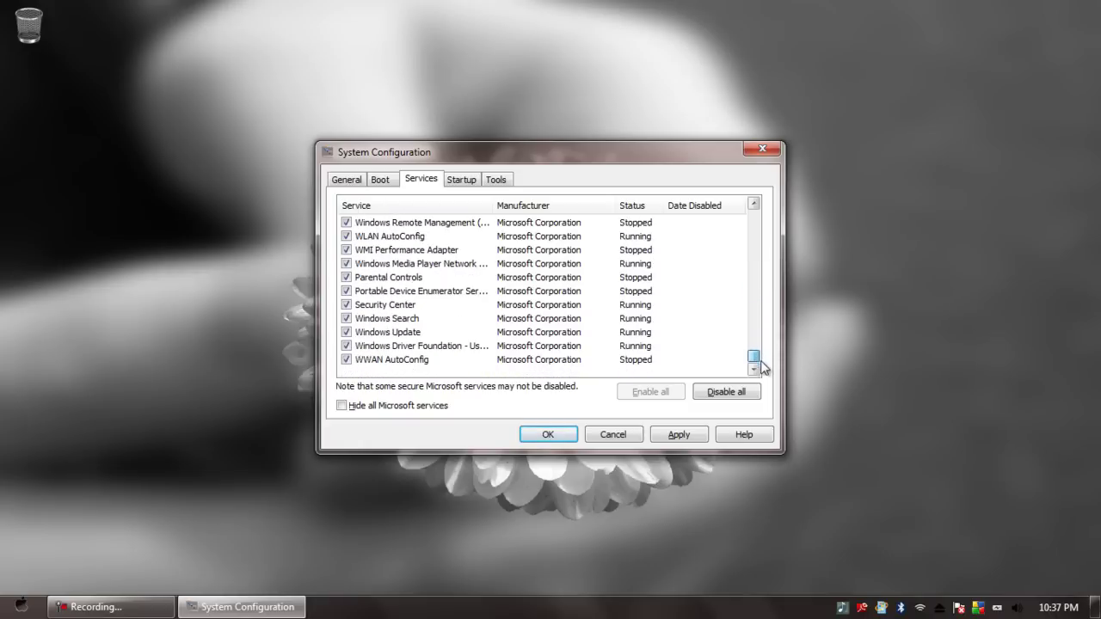
Disable the DivXUpdate startup item, apply the configuration changes and exit without restarting.
left_click(453, 182)
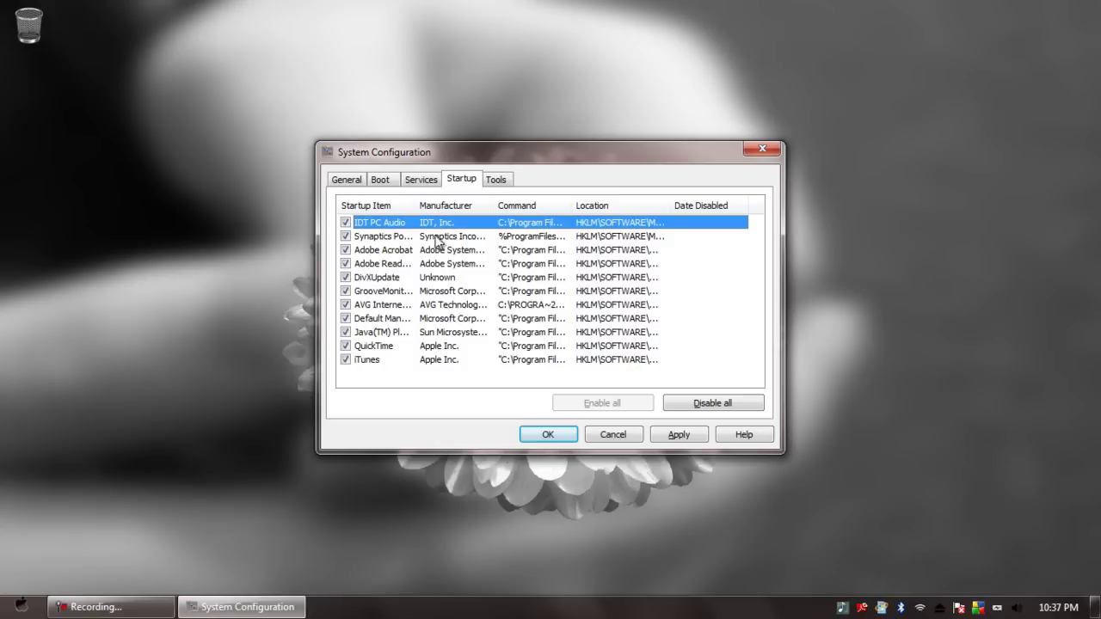
left_click(346, 277)
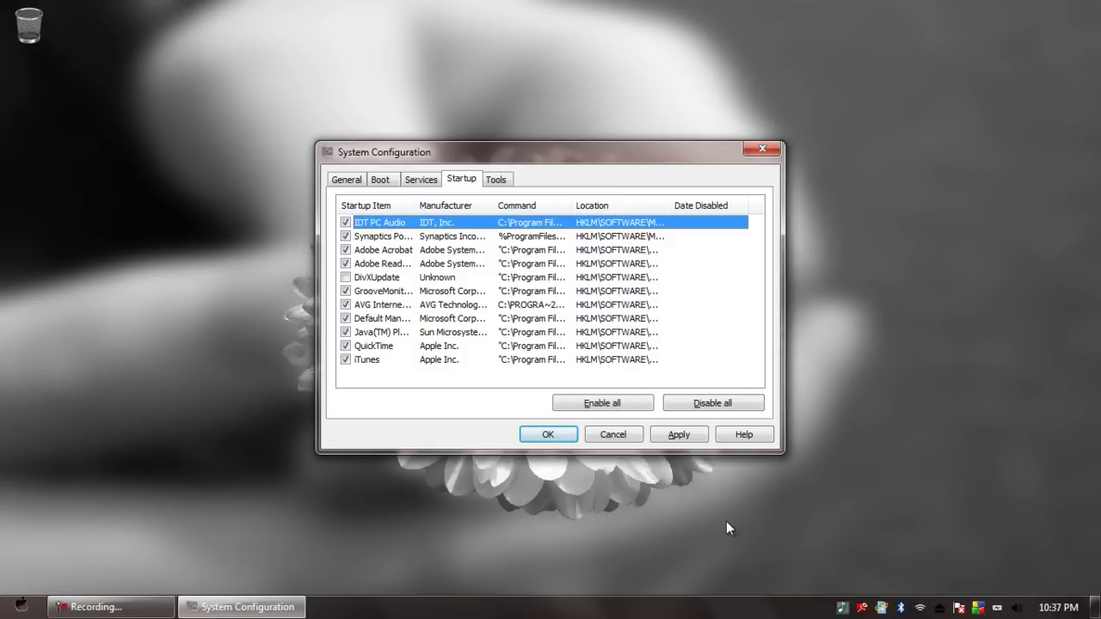
left_click(670, 434)
left_click(569, 436)
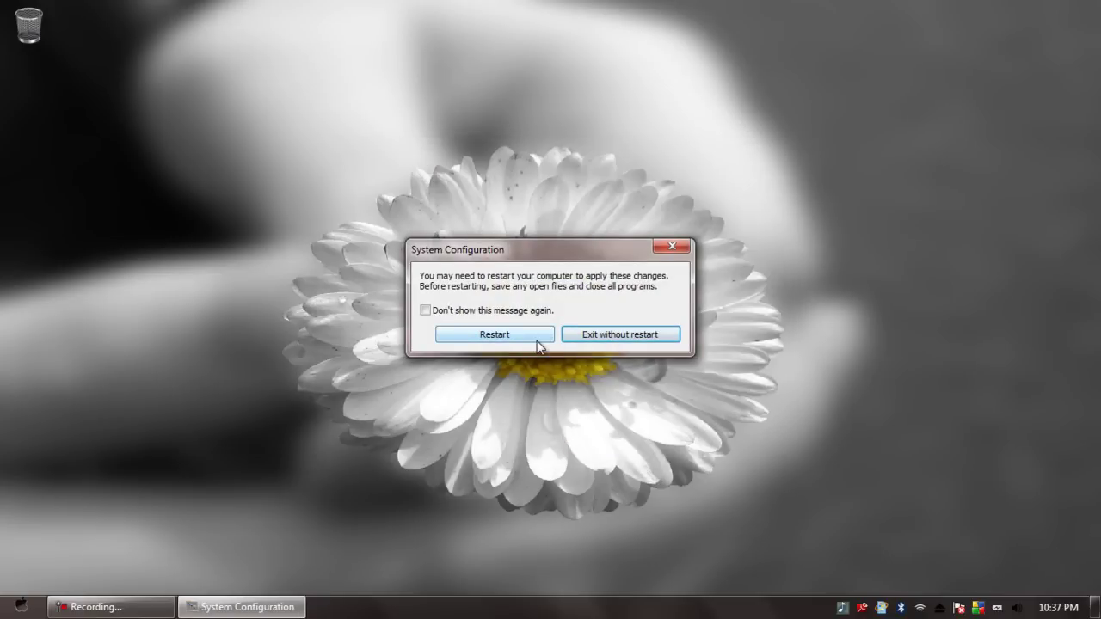
left_click(586, 337)
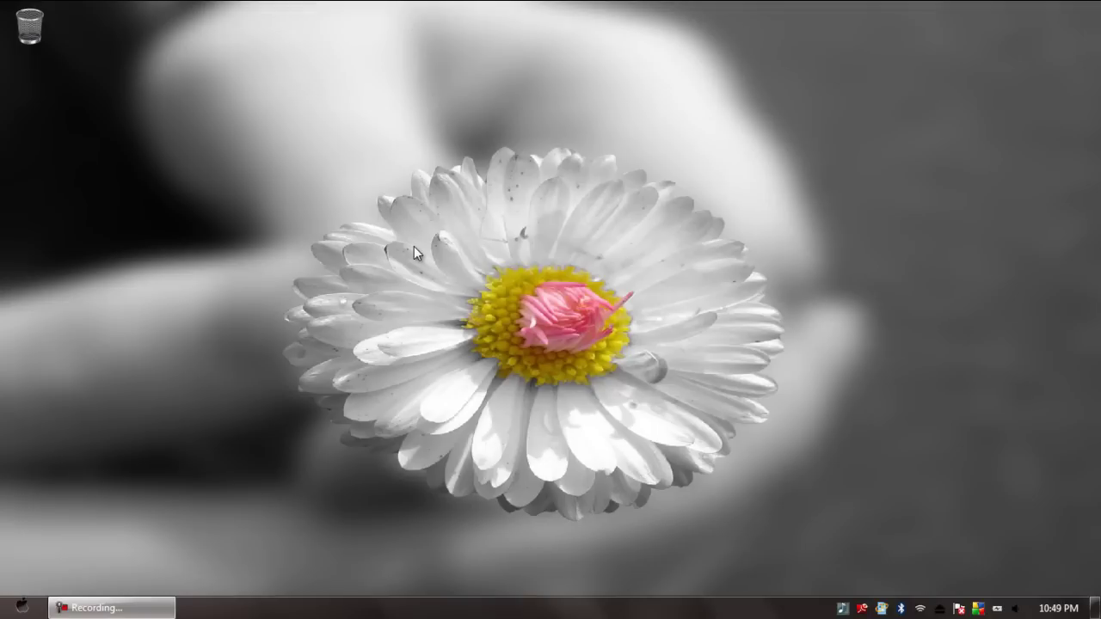
left_click(51, 608)
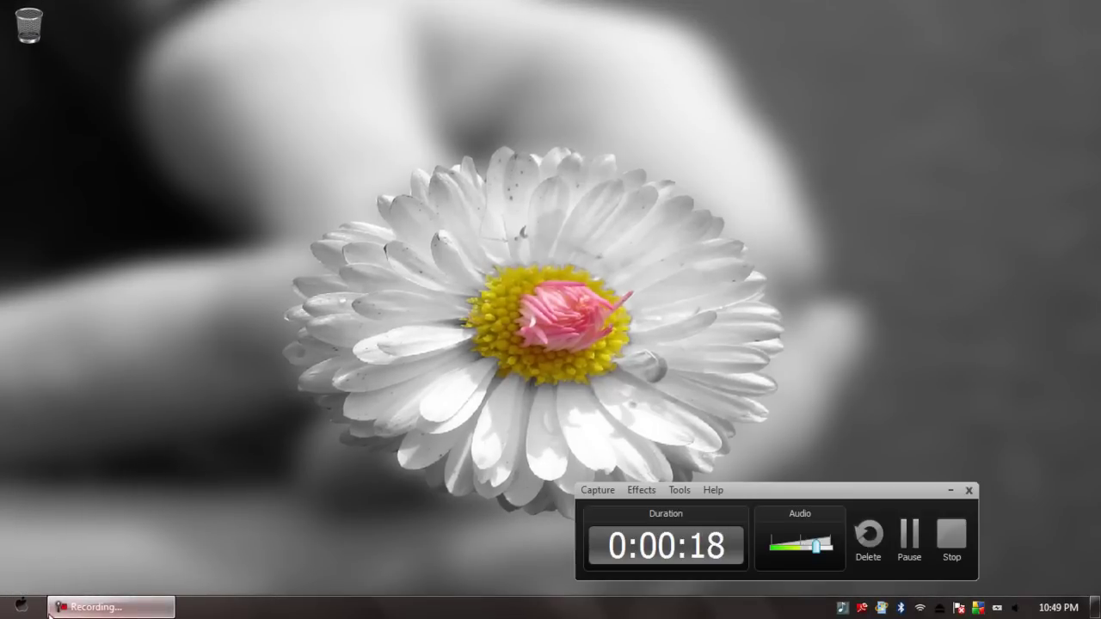
left_click(82, 607)
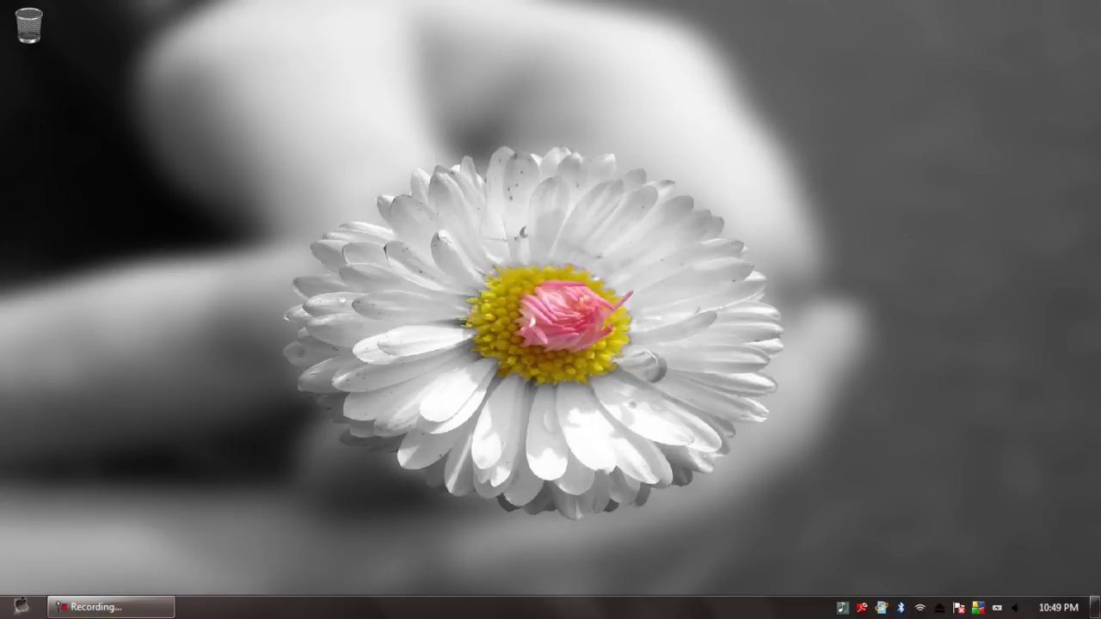
Open the Registry Editor by running regedit from the Run dialog.
key("super")
type("run")
key("Return")
type("regedit")
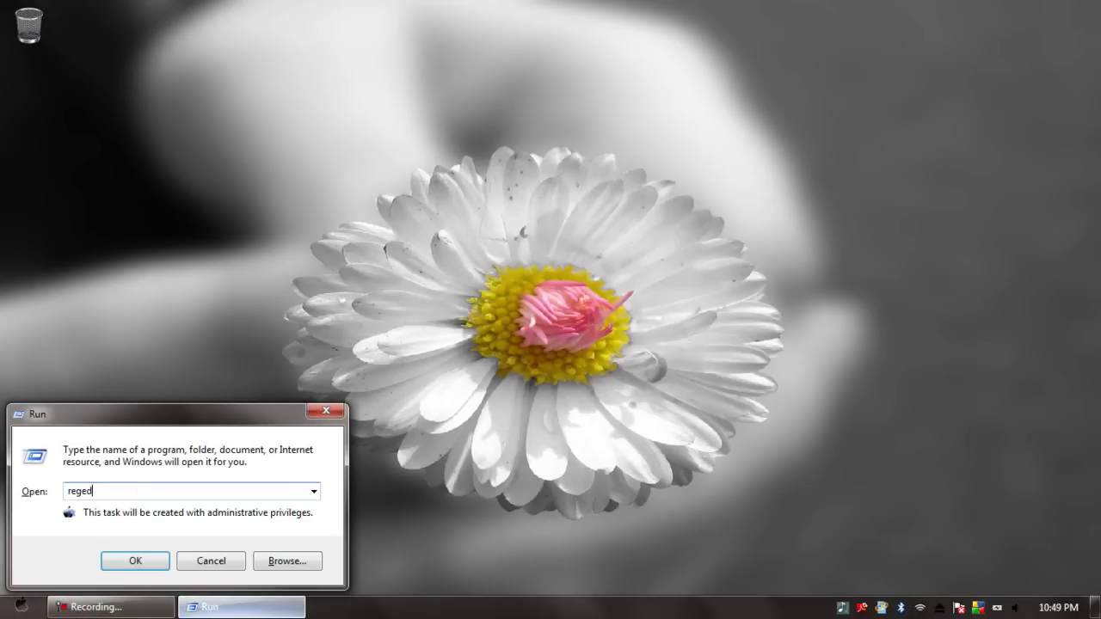
key("Return")
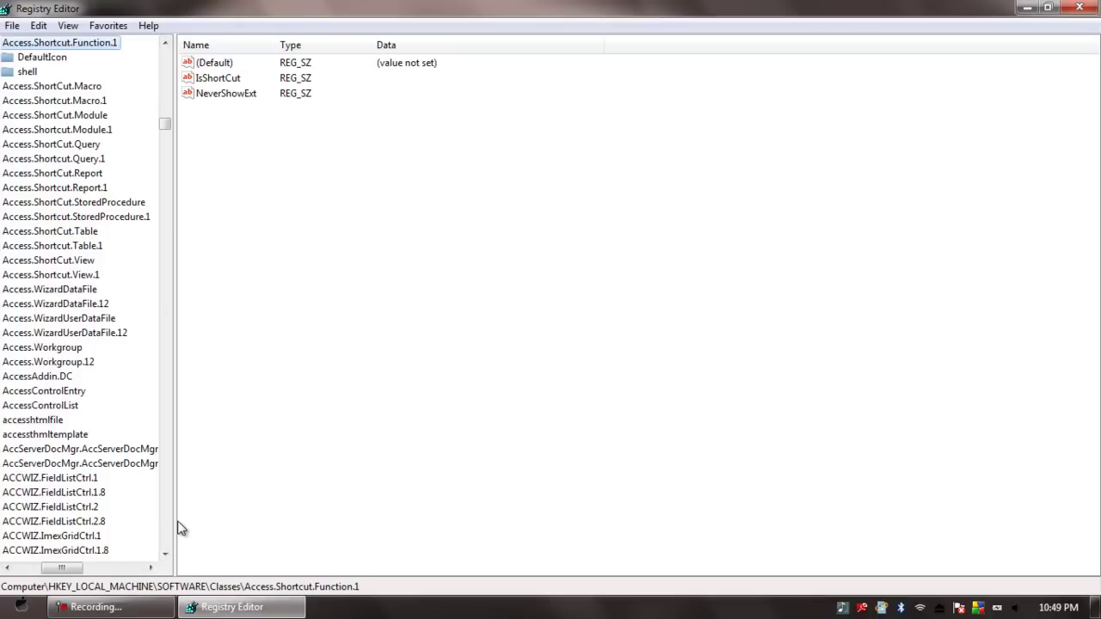
Widen the registry key tree and collapse the Classes key under HKEY_LOCAL_MACHINE\SOFTWARE.
left_click_drag(177, 528, 301, 527)
left_click_drag(111, 568, 51, 569)
left_click(63, 43)
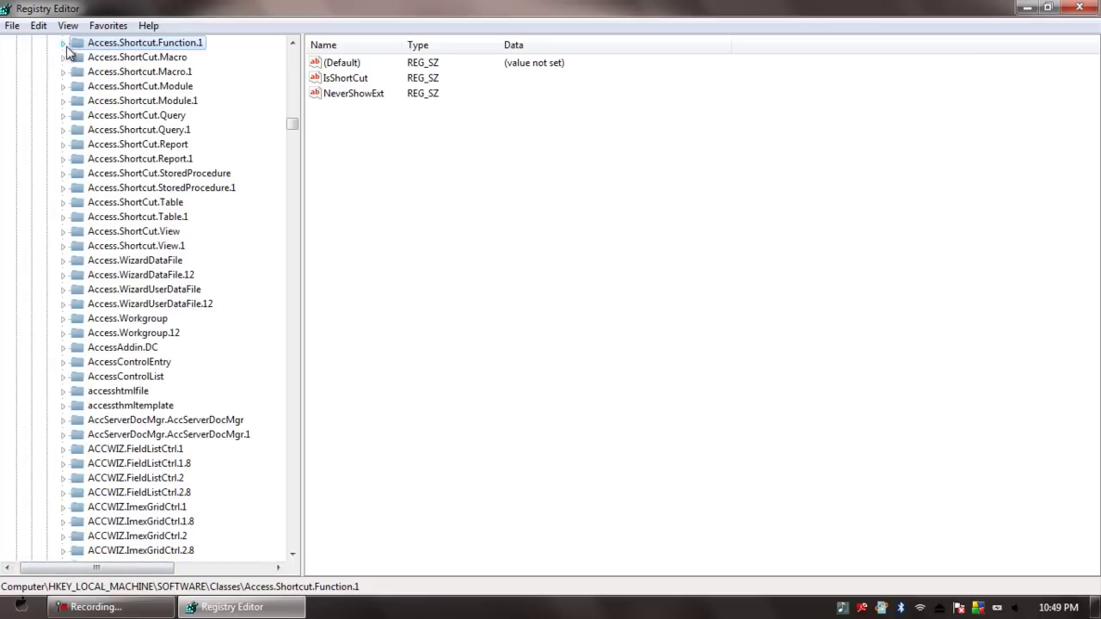
left_click_drag(292, 126, 291, 50)
left_click(47, 232)
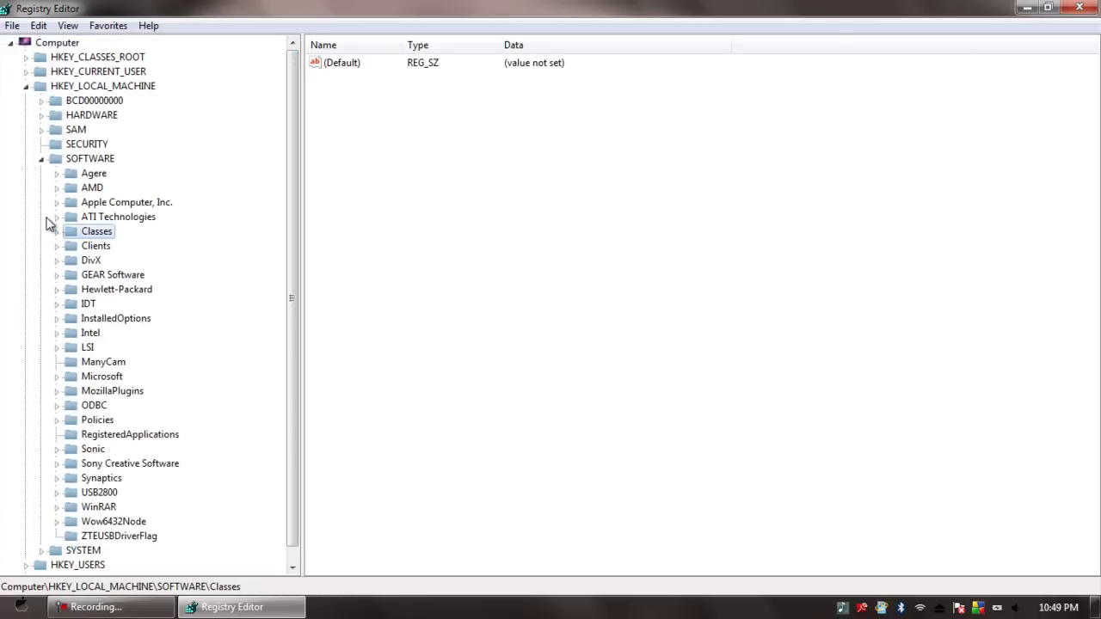
Collapse the HKEY_LOCAL_MACHINE branch and open the HKEY_CURRENT_USER\Control Panel\Desktop key.
left_click(32, 159)
left_click(25, 87)
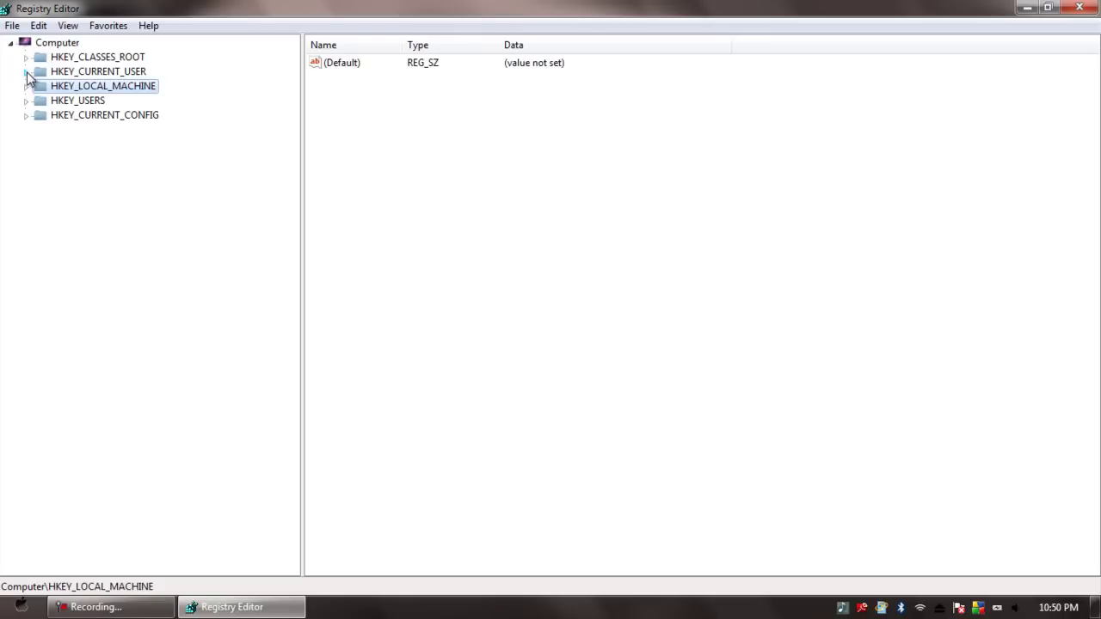
left_click(27, 72)
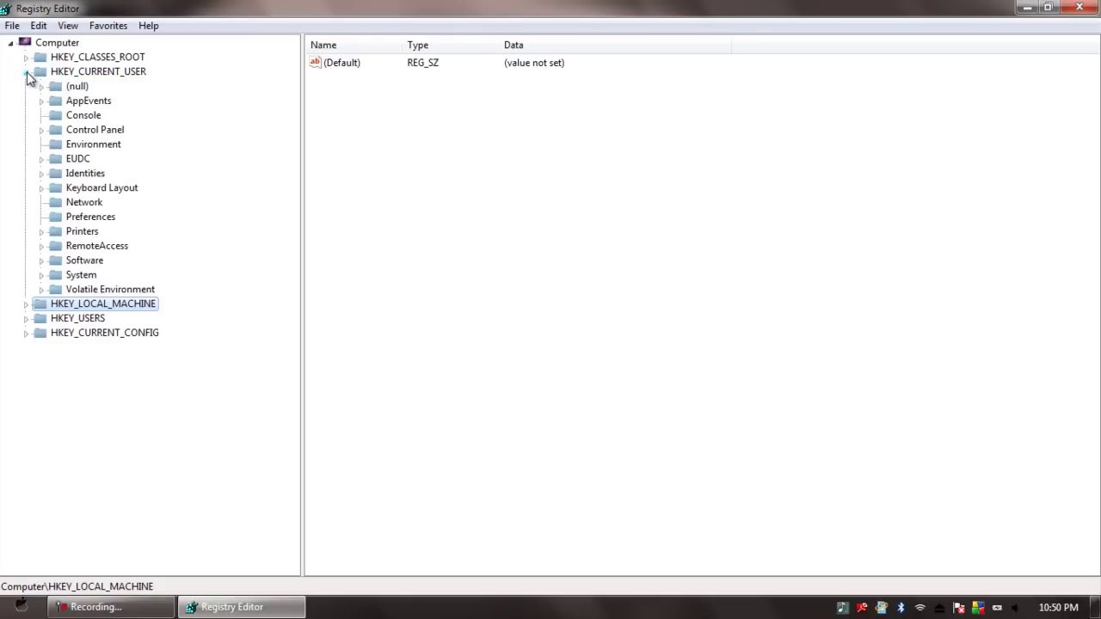
left_click(42, 131)
left_click(93, 216)
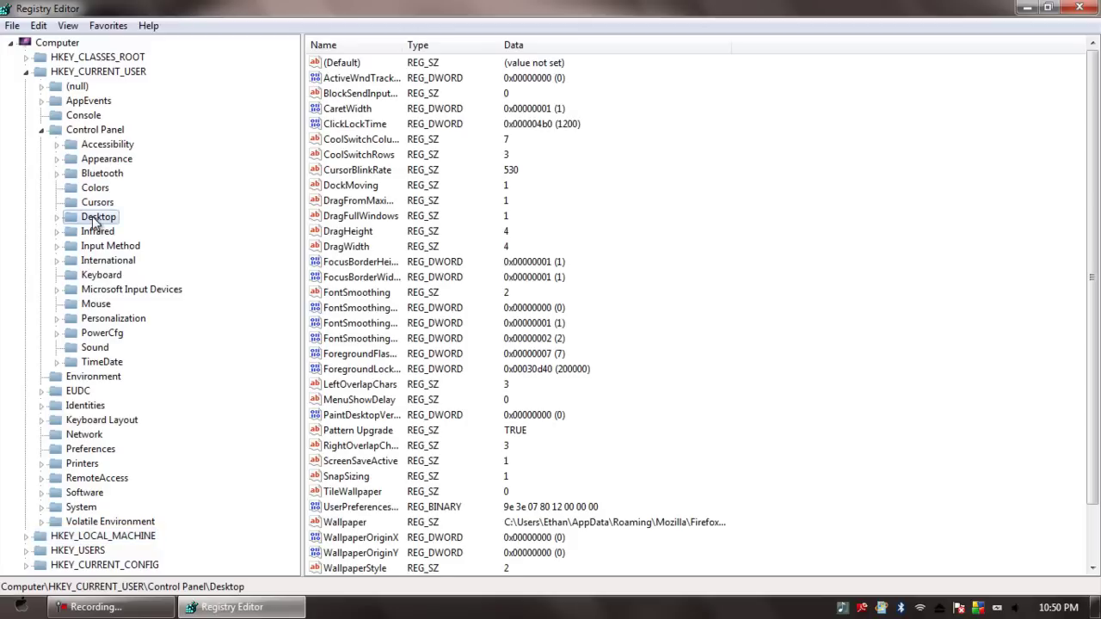
Set the MenuShowDelay string value in the Desktop key to 0.
left_click(377, 398)
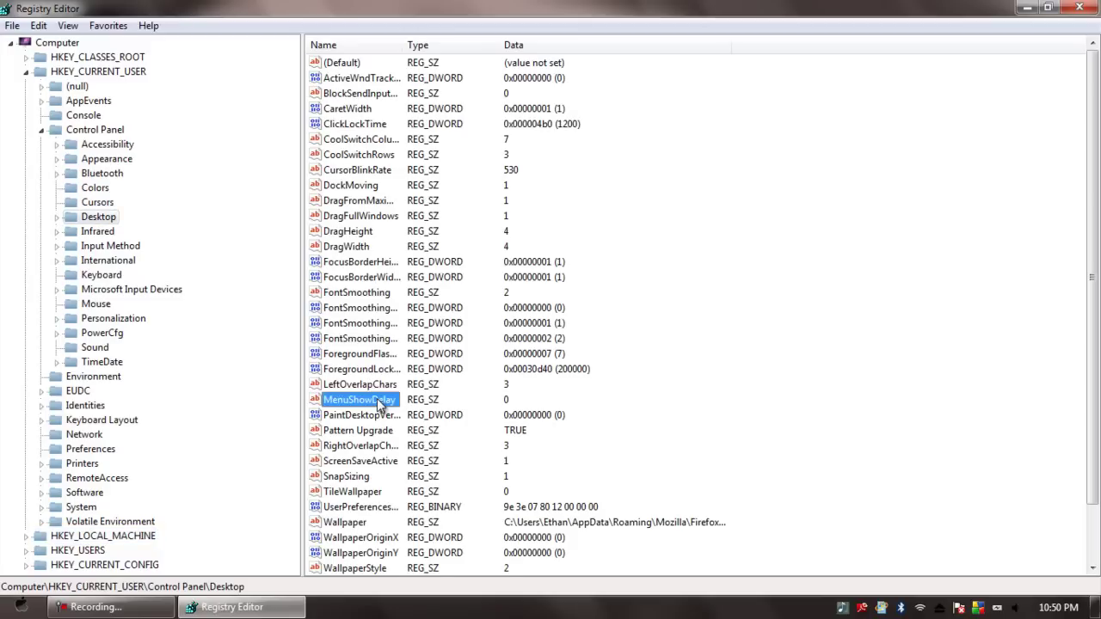
double_click(377, 398)
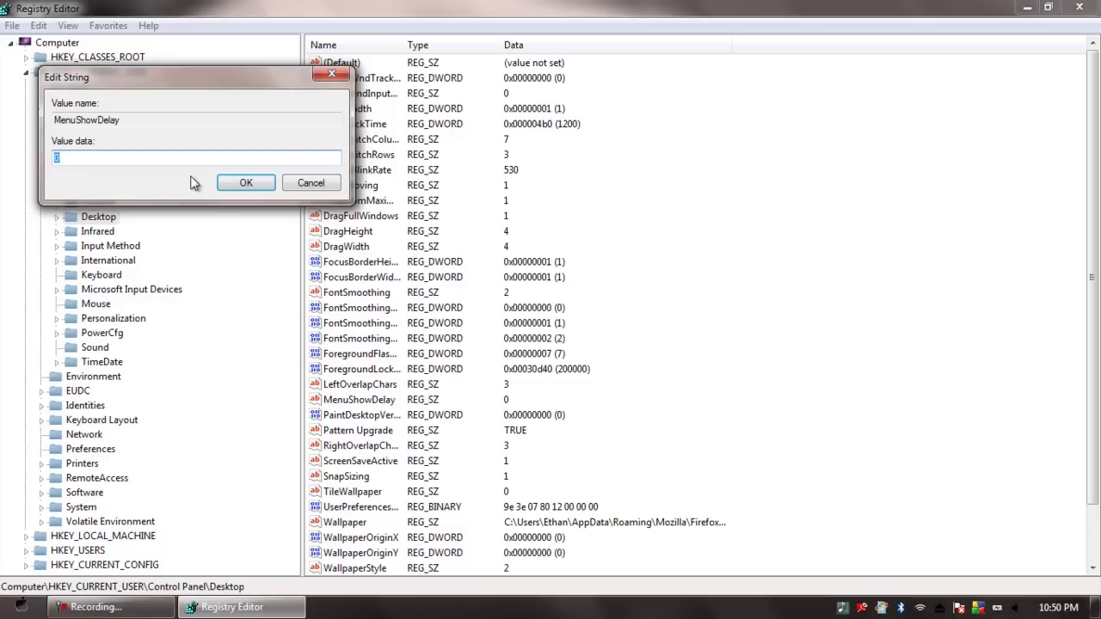
type("400")
key("BackSpace")
key("BackSpace")
key("BackSpace")
type("0")
left_click(254, 186)
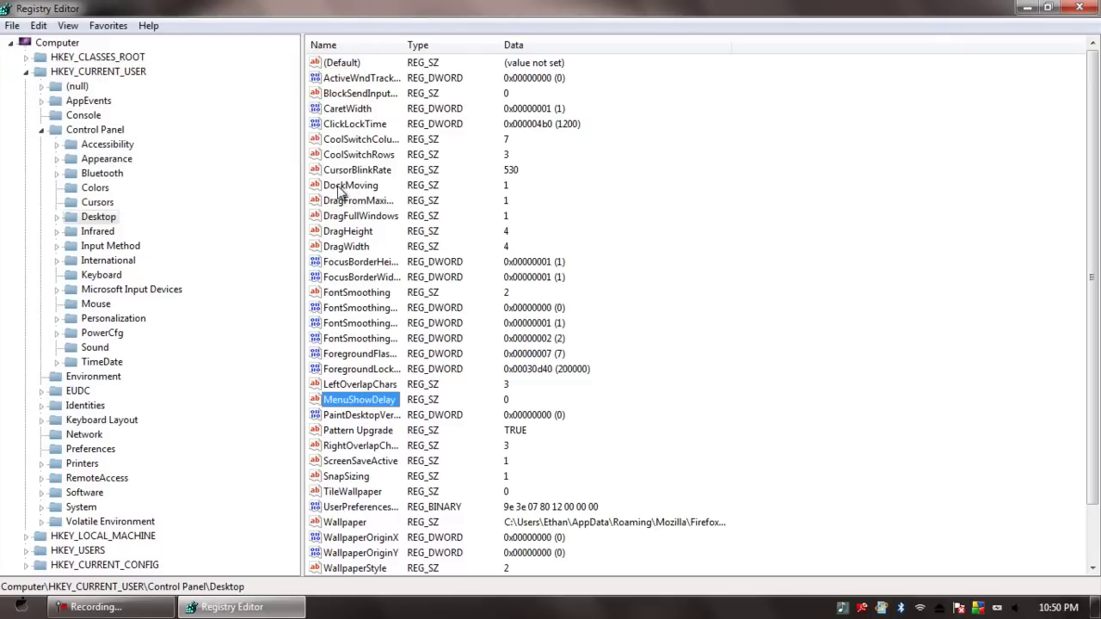
Collapse the HKEY_CURRENT_USER branch and open the HKEY_LOCAL_MACHINE\SYSTEM\CurrentControlSet\Control key.
left_click(40, 130)
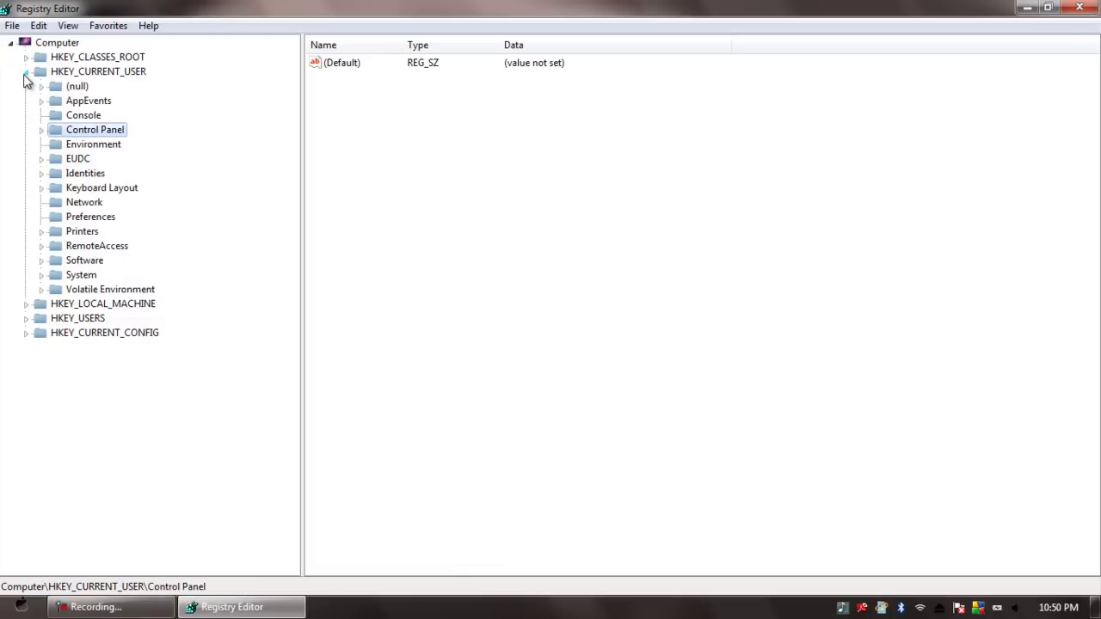
left_click(26, 71)
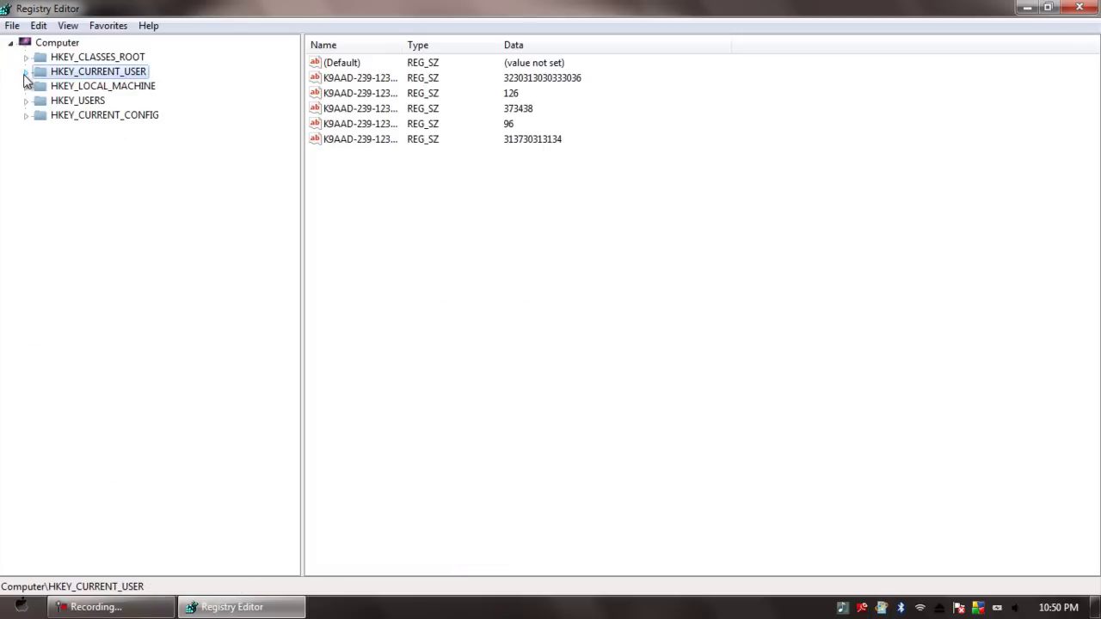
left_click(28, 87)
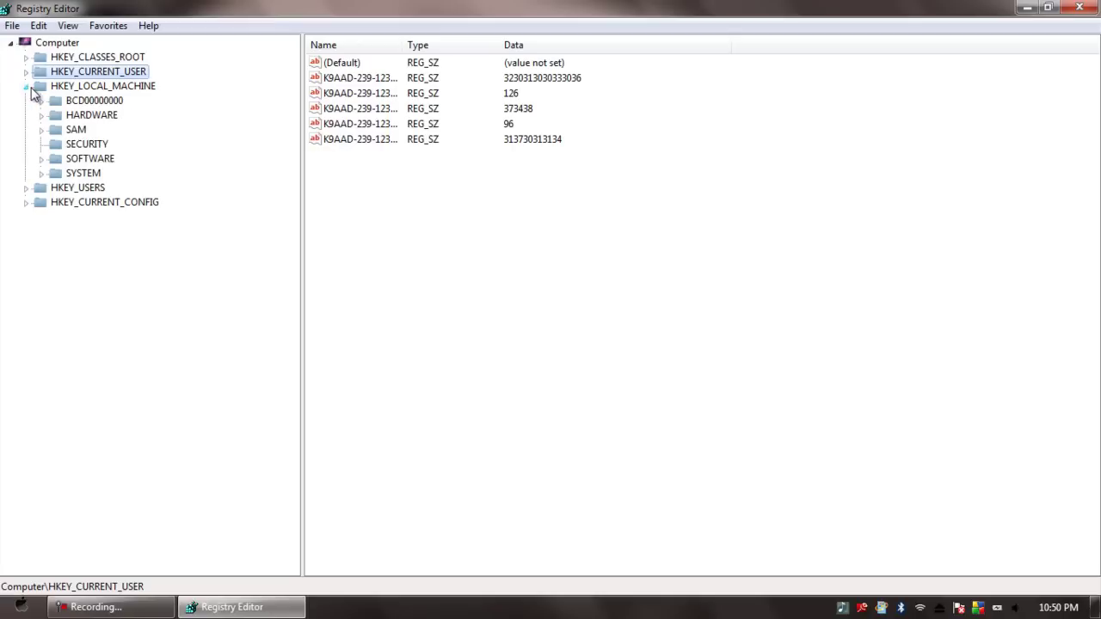
left_click(42, 173)
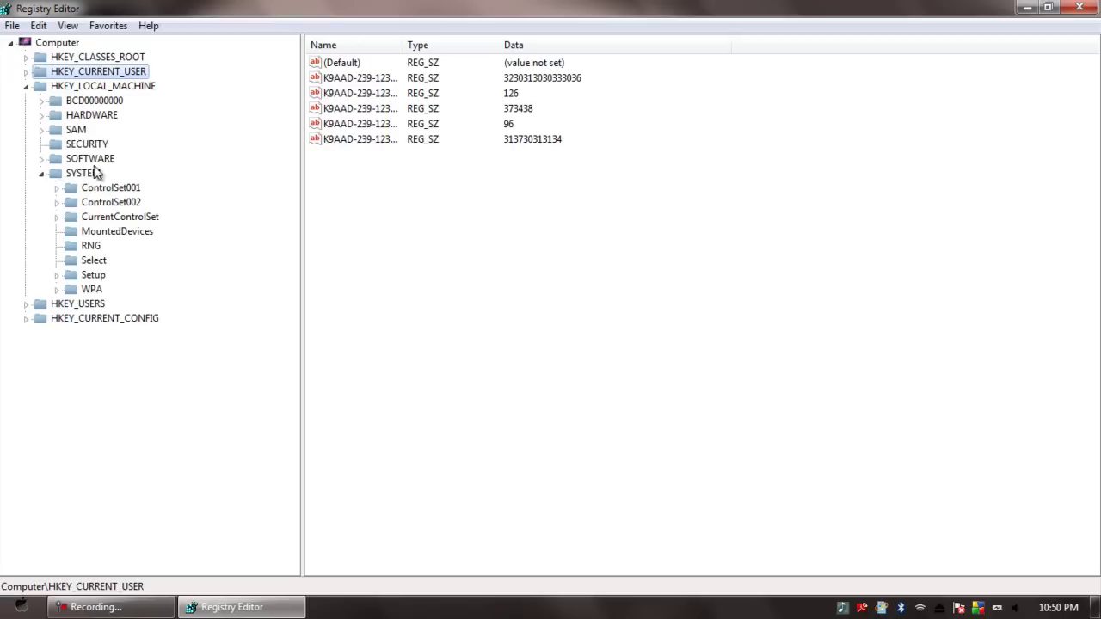
left_click(56, 217)
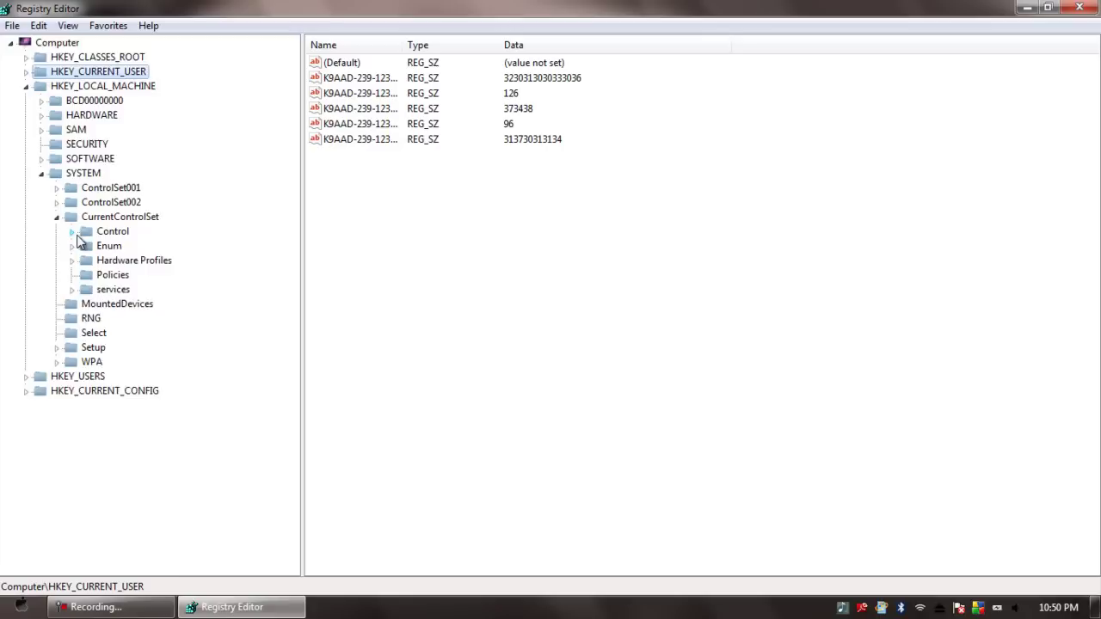
left_click(73, 232)
left_click(105, 45)
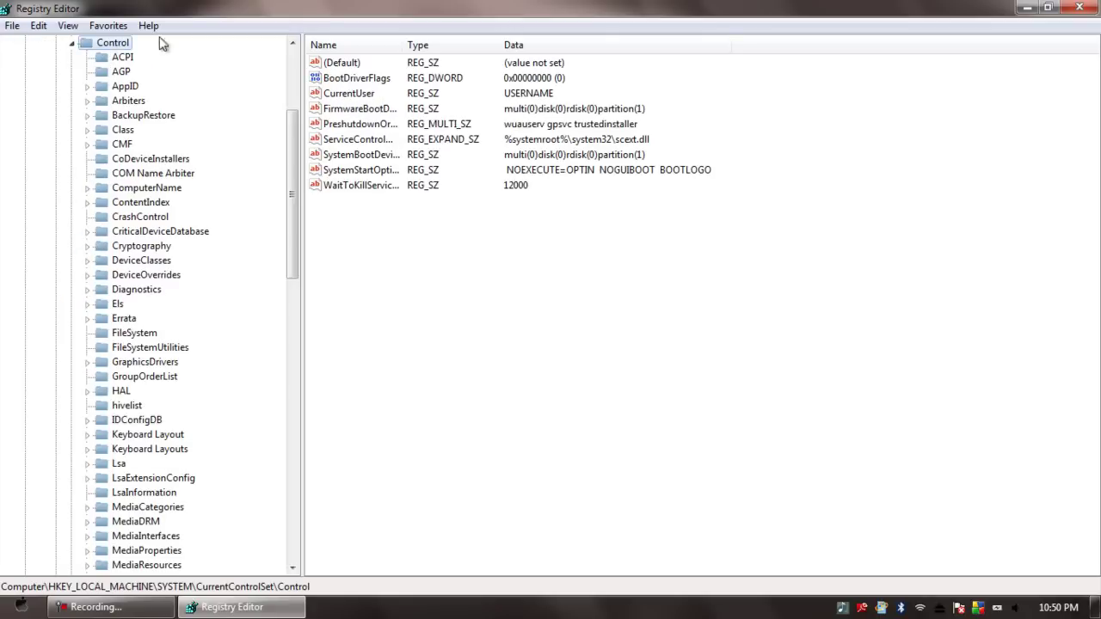
Set the WaitToKillServiceTimeout string value in the Control key to 1000 and exit the Registry Editor.
double_click(395, 191)
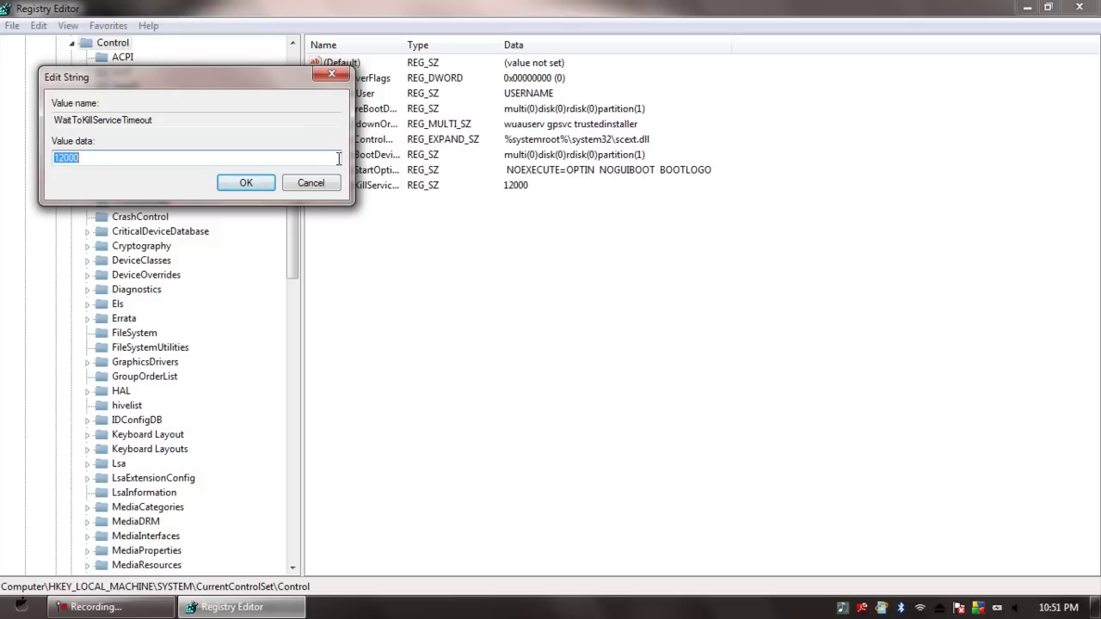
key("BackSpace")
type("2000")
key("BackSpace")
key("BackSpace")
key("BackSpace")
key("BackSpace")
type("1000")
left_click(263, 183)
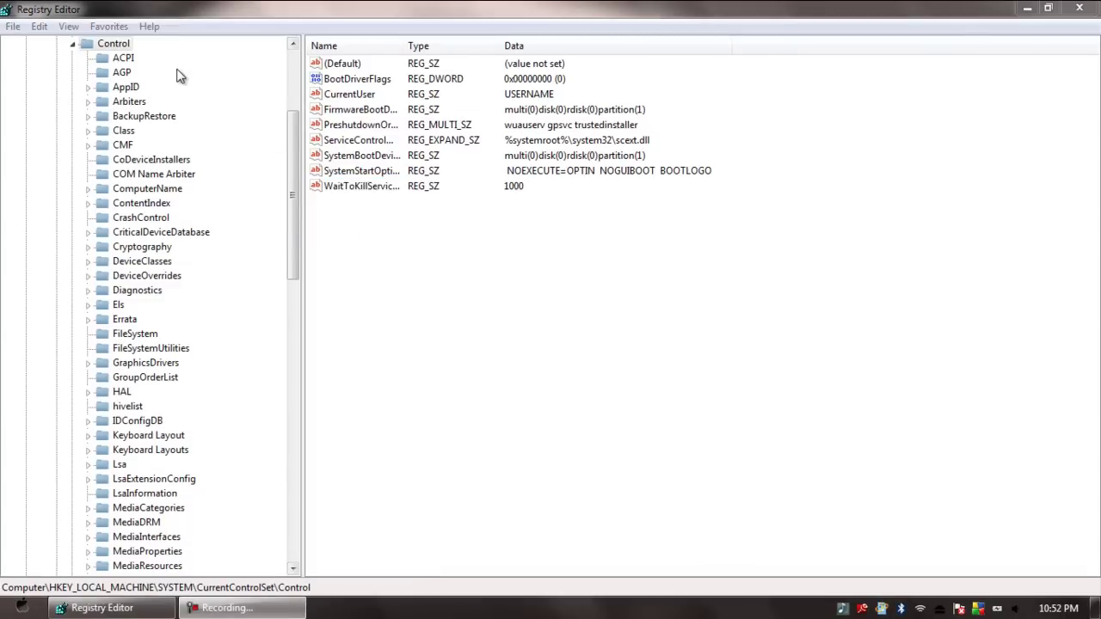
left_click(16, 28)
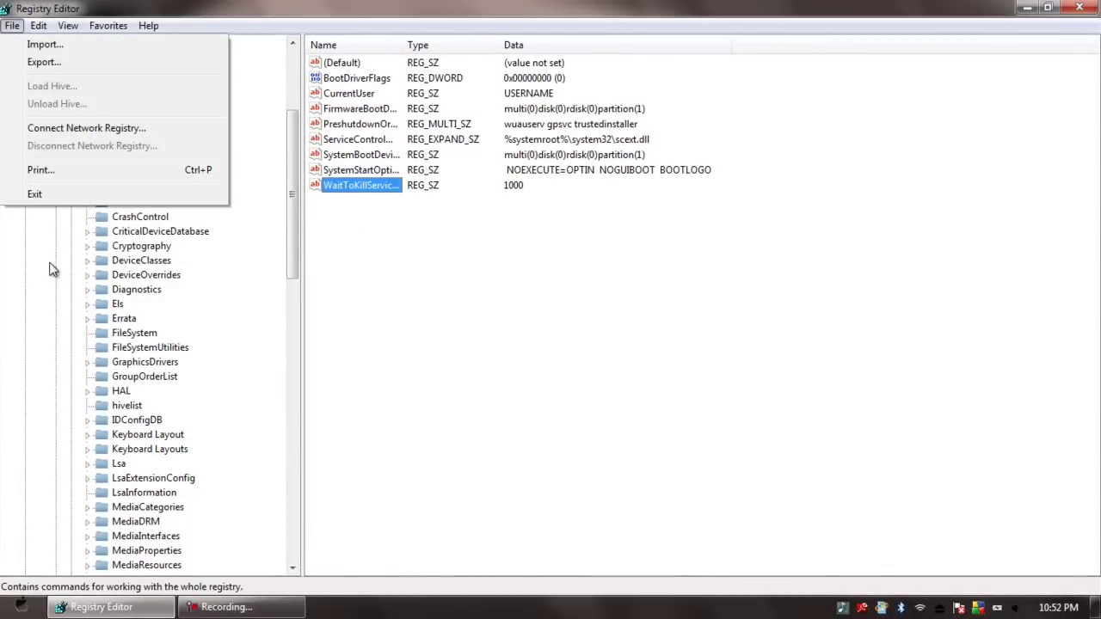
left_click(50, 193)
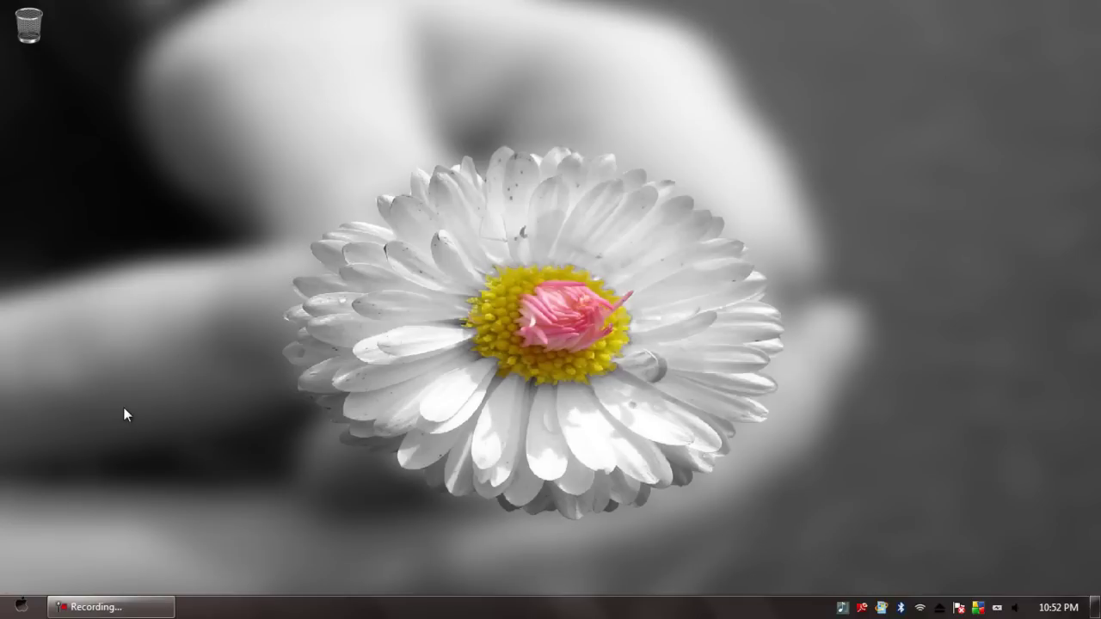
Open Firefox, close the extra Yahoo!7 page and search Google for ccleaner.
left_click(21, 606)
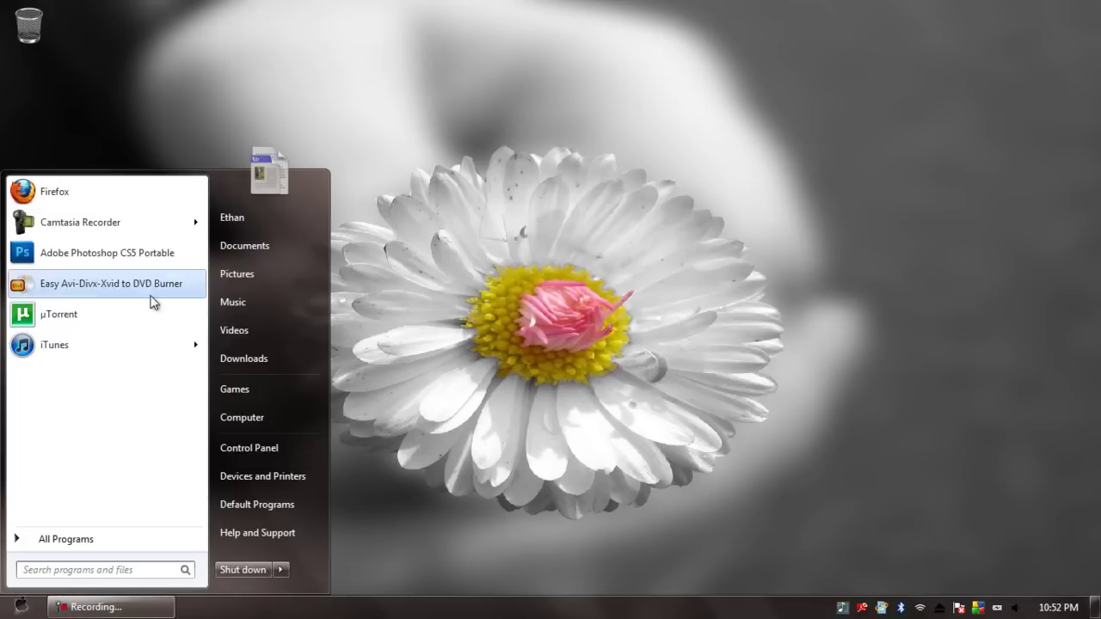
left_click(152, 203)
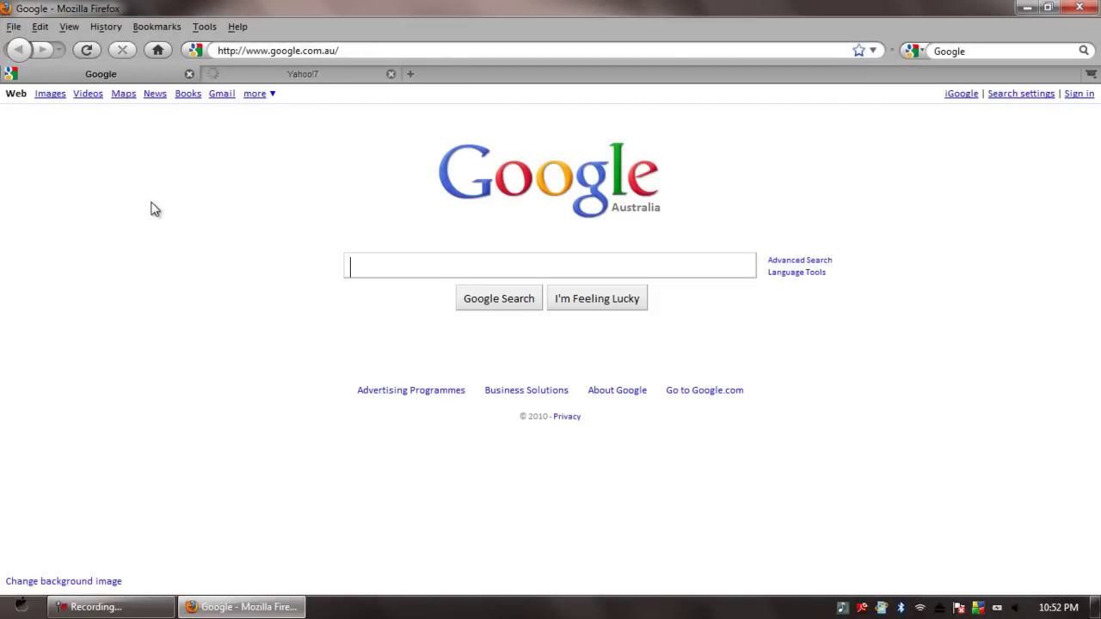
left_click(391, 74)
left_click(384, 265)
type("ccleane")
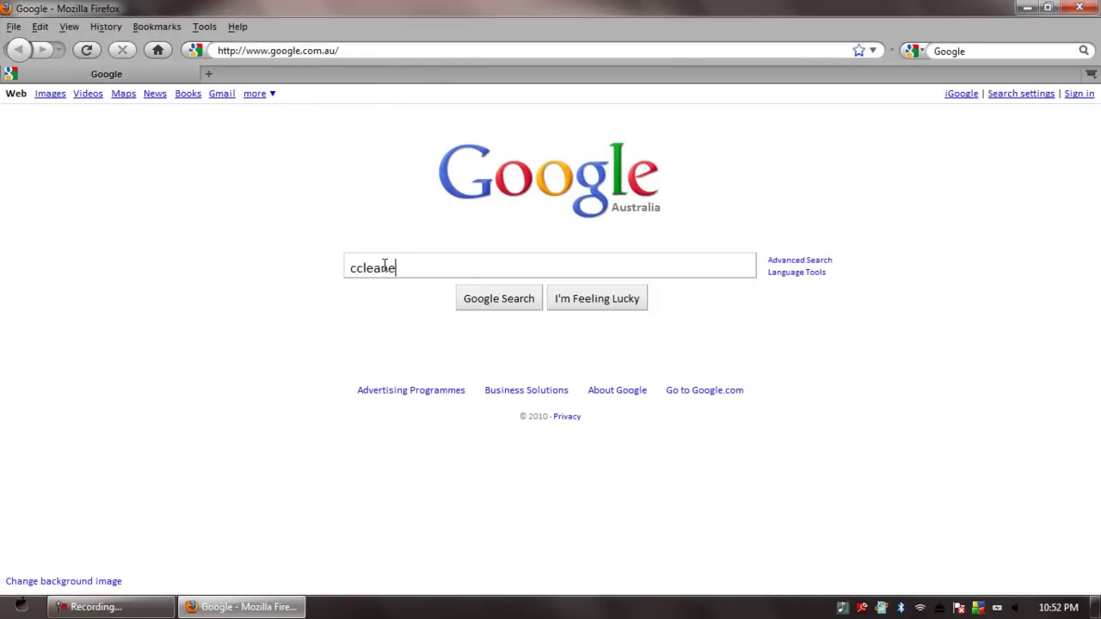
type("re")
key("BackSpace")
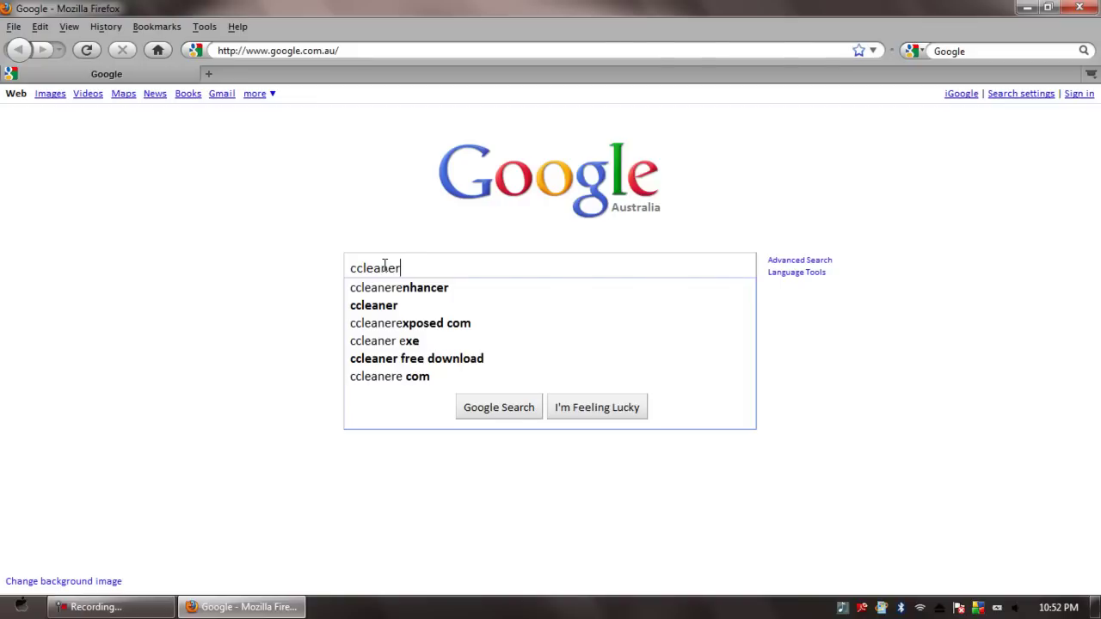
key("Return")
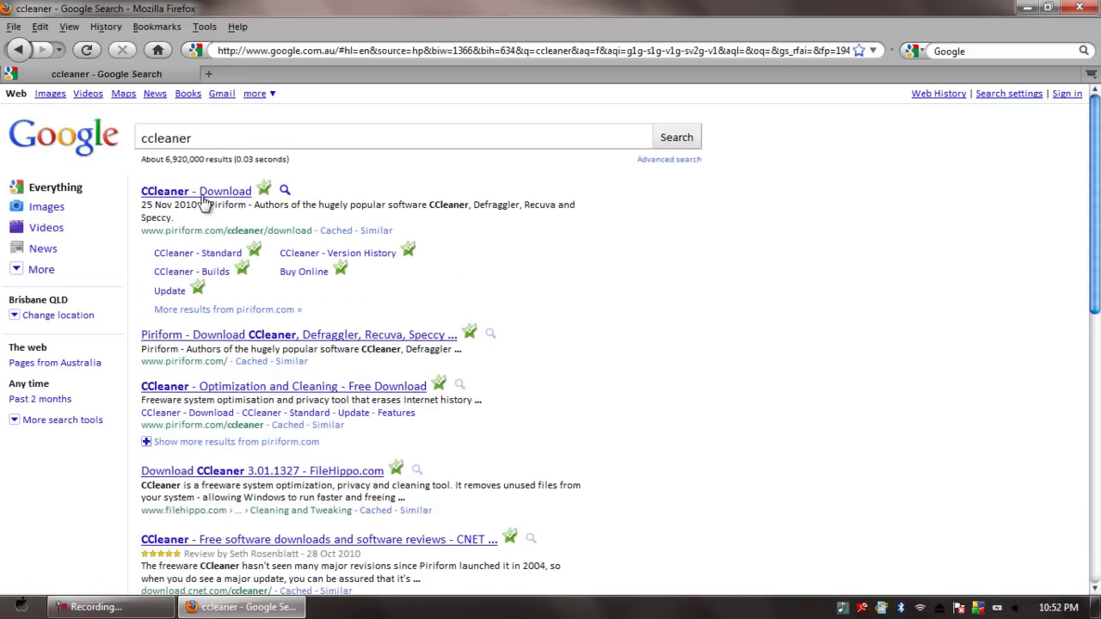
Go through Piriform's CCleaner download page to FileHippo, save the latest version's installer ccsetup301.exe, and close the browser.
left_click(204, 195)
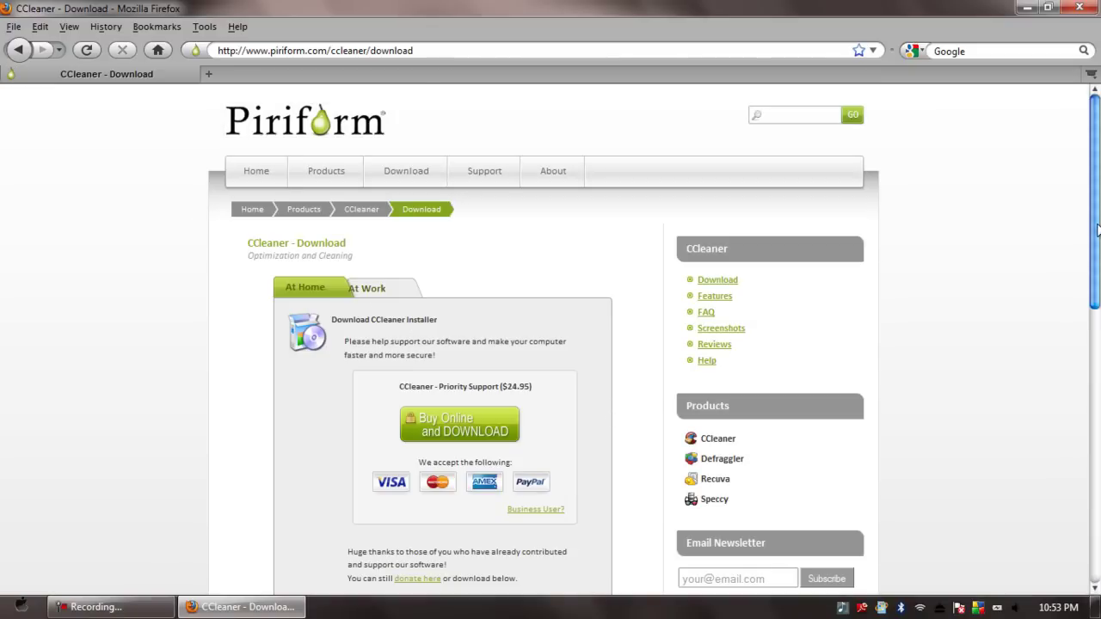
scroll(1098, 234, "down", 3)
scroll(774, 437, "down", 2)
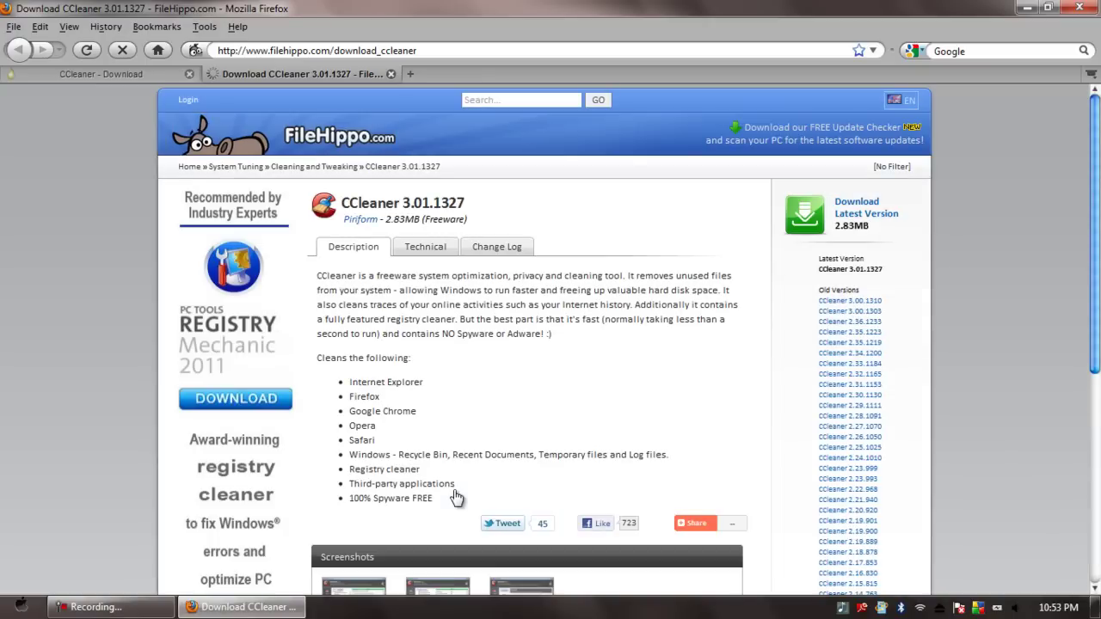
scroll(456, 497, "down", 1)
scroll(456, 497, "up", 1)
left_click(878, 218)
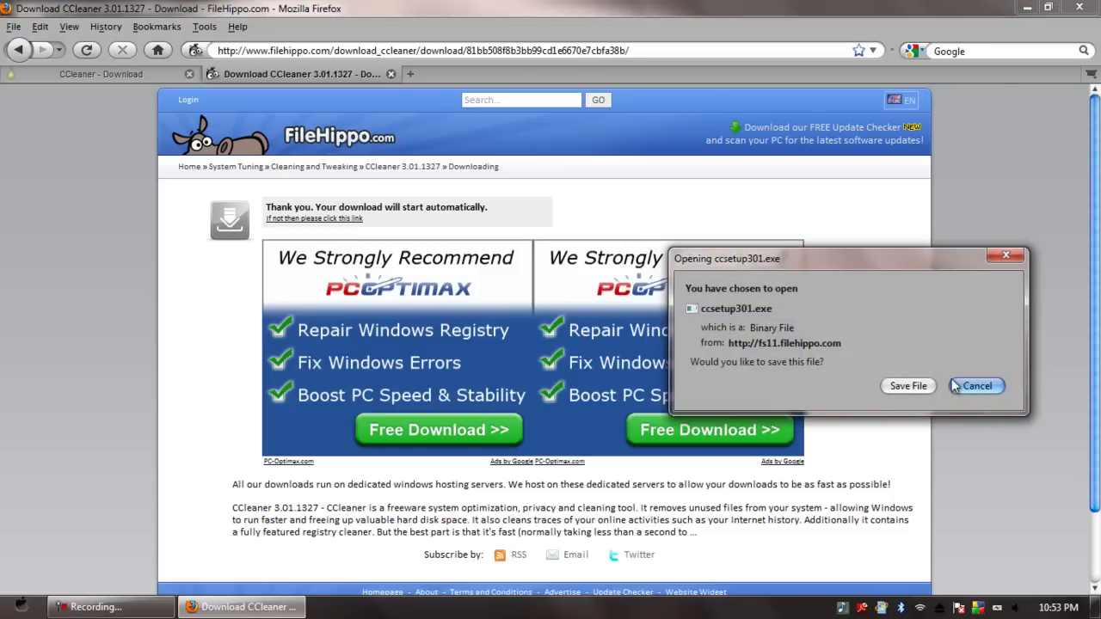
left_click(907, 386)
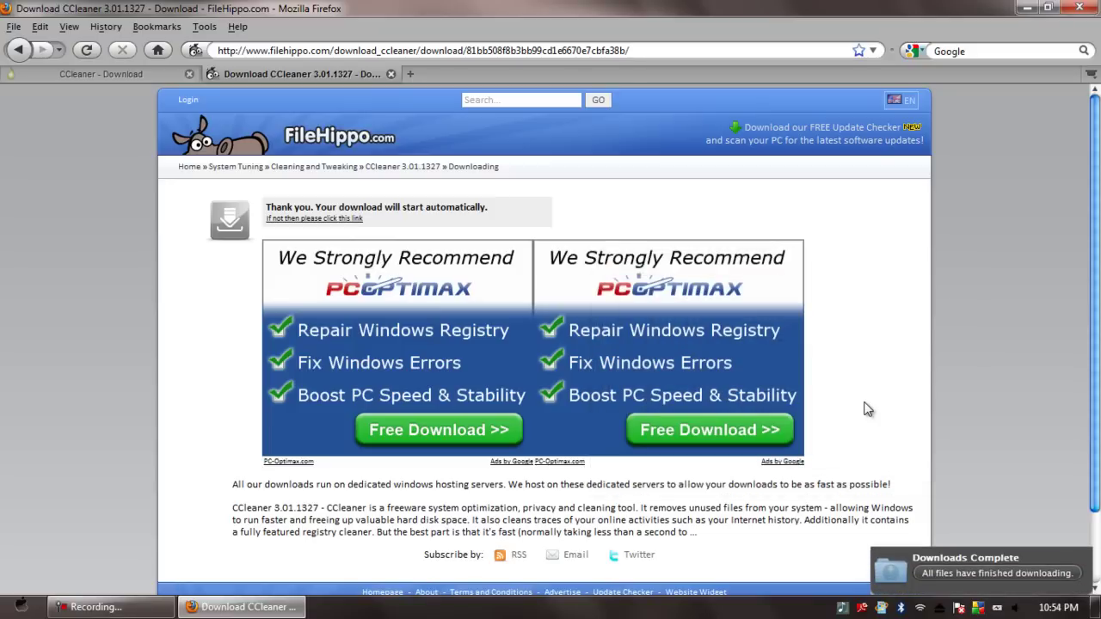
left_click(389, 73)
left_click(1079, 8)
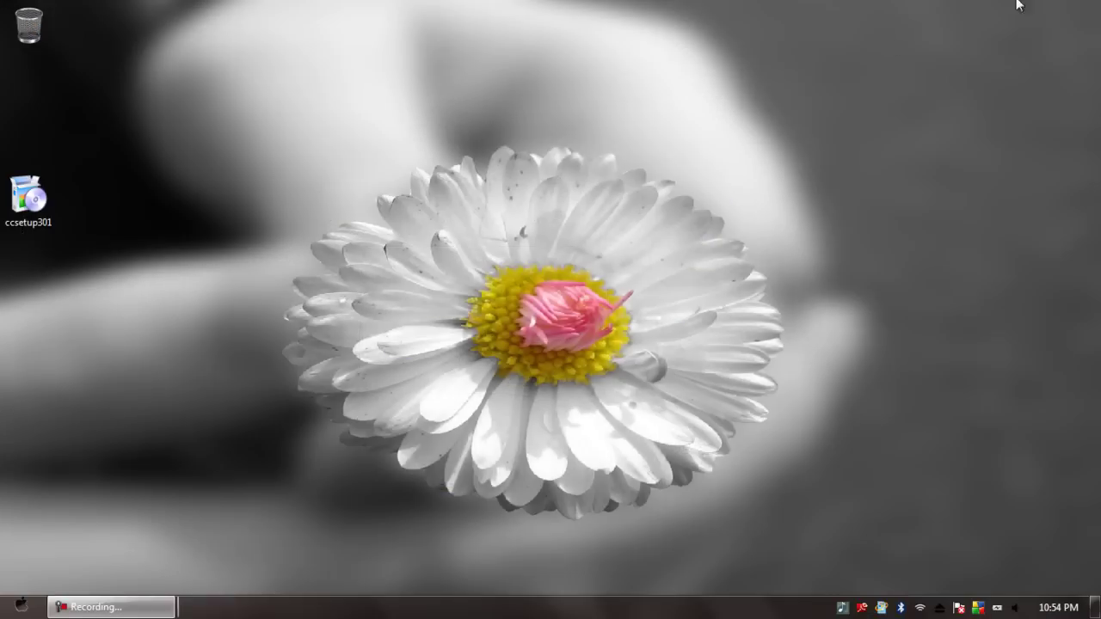
Move the ccsetup301 installer to an empty desktop area and install CCleaner v3.01 in English, accepting the licence and default options.
left_click_drag(28, 196, 398, 120)
right_click(398, 120)
left_click(455, 146)
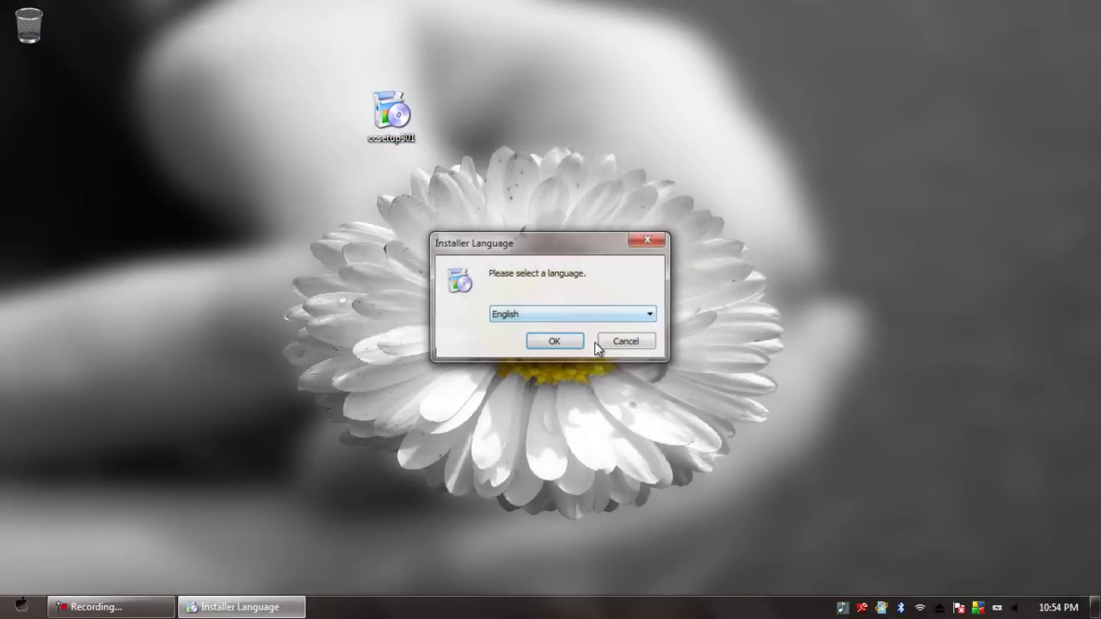
left_click(571, 342)
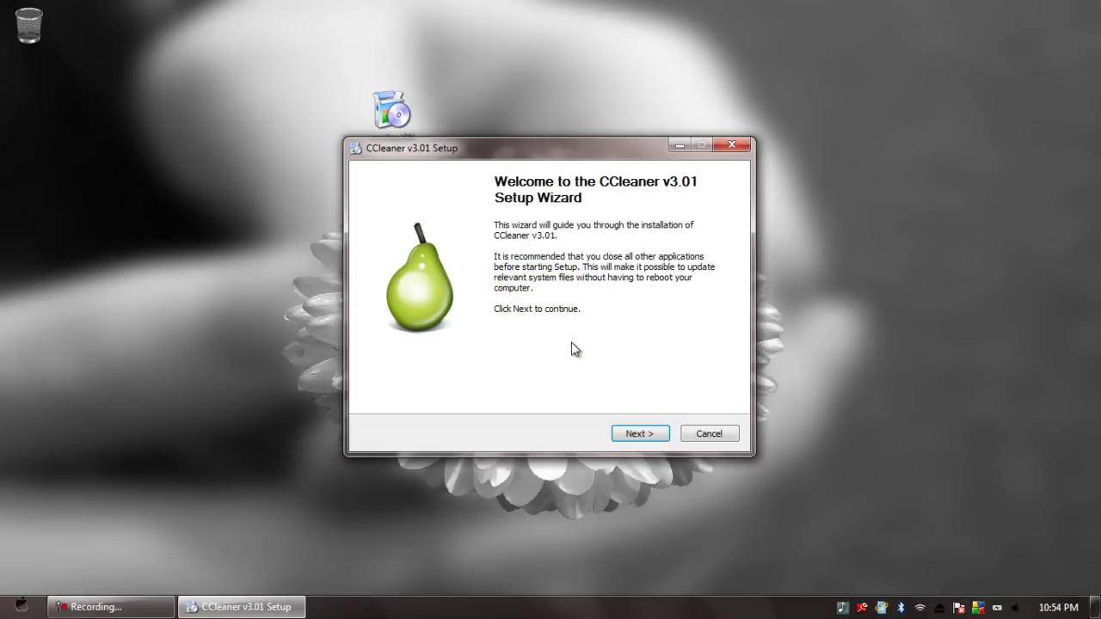
left_click(653, 431)
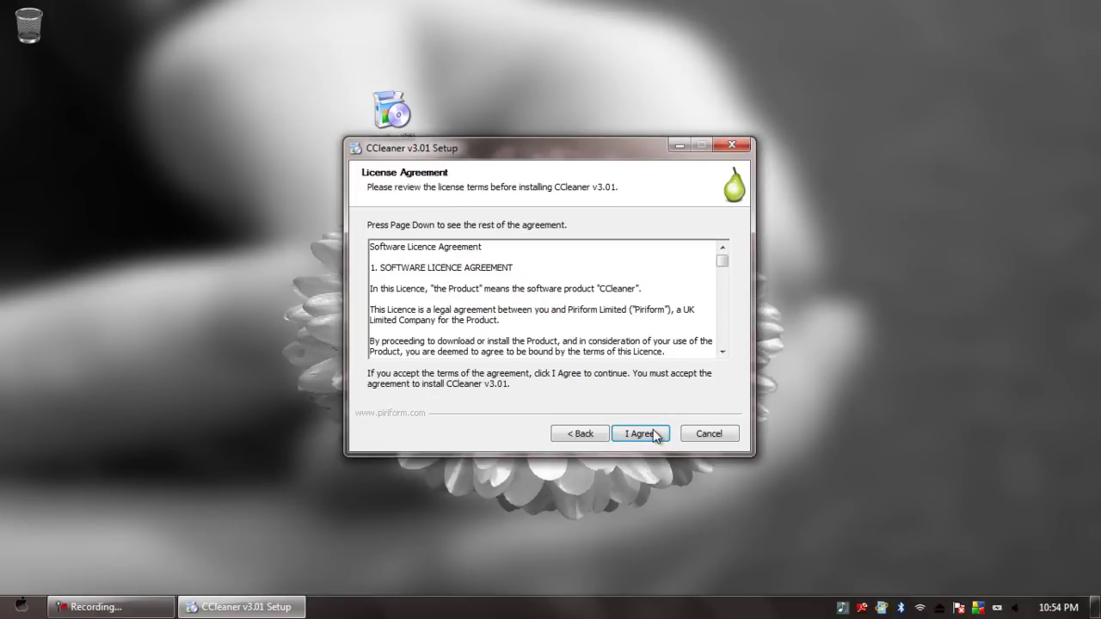
left_click(653, 433)
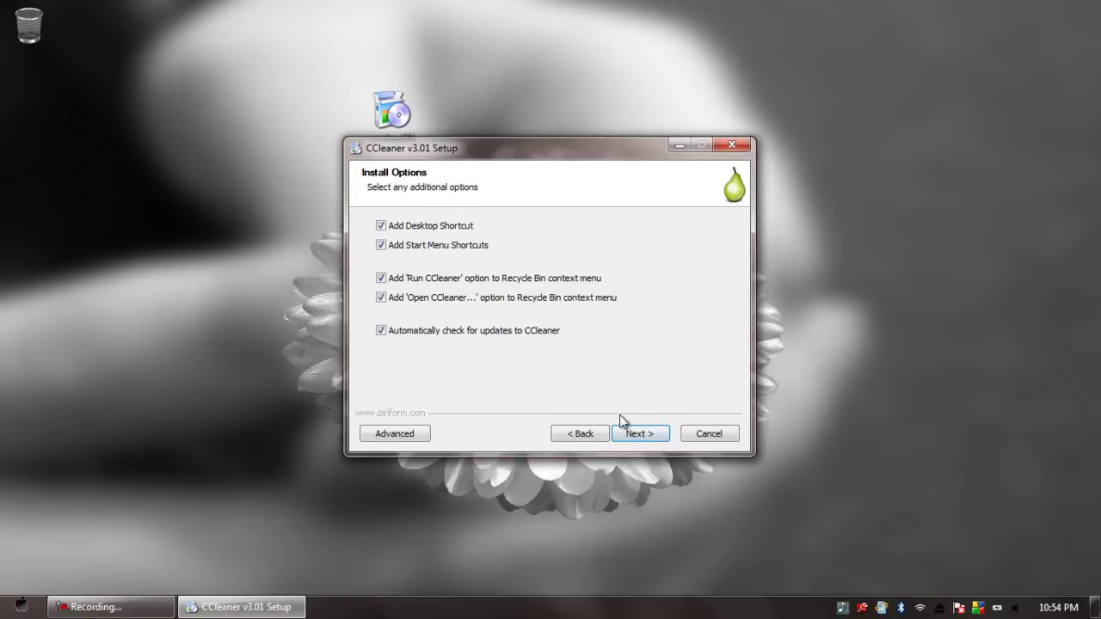
left_click(629, 433)
left_click(629, 433)
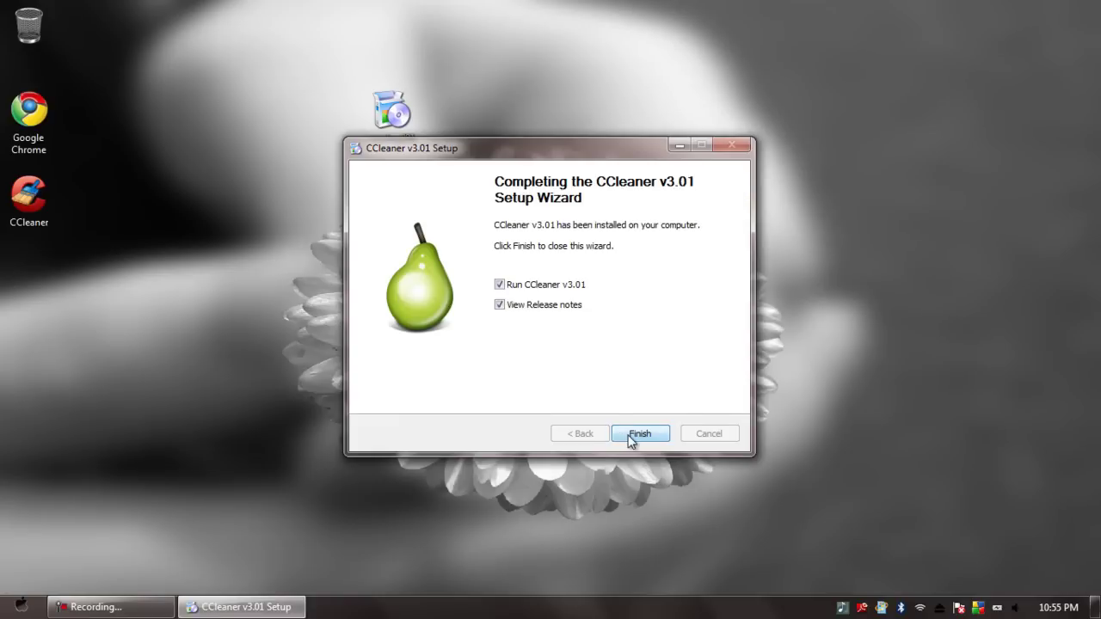
Finish the setup by running CCleaner without viewing the release notes, and accept the intelligent cookie scan.
left_click(499, 305)
left_click(657, 438)
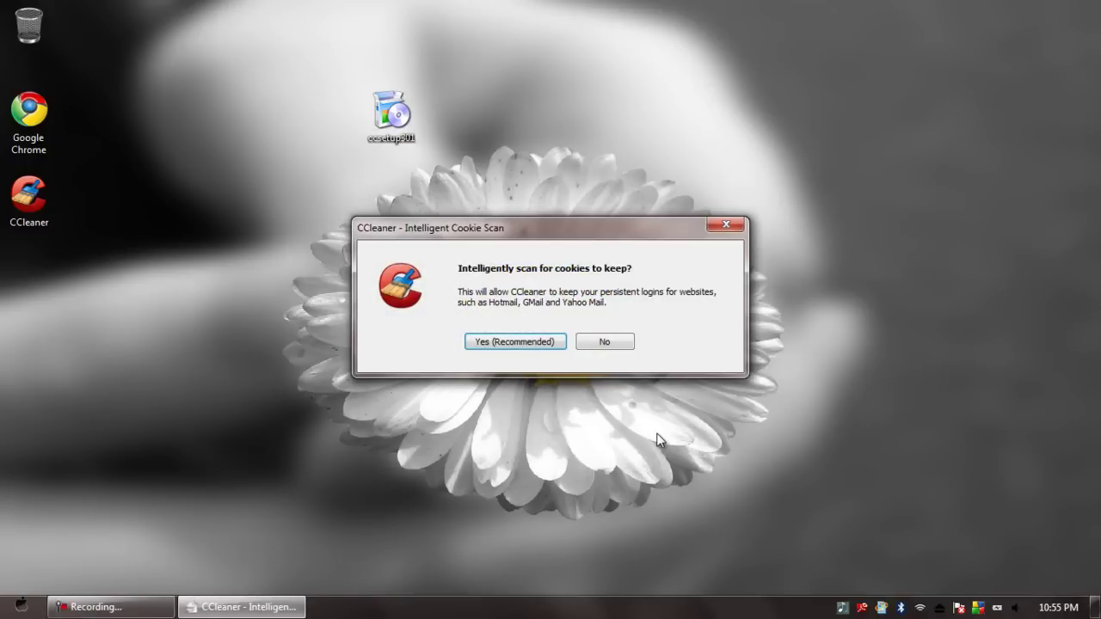
left_click(534, 342)
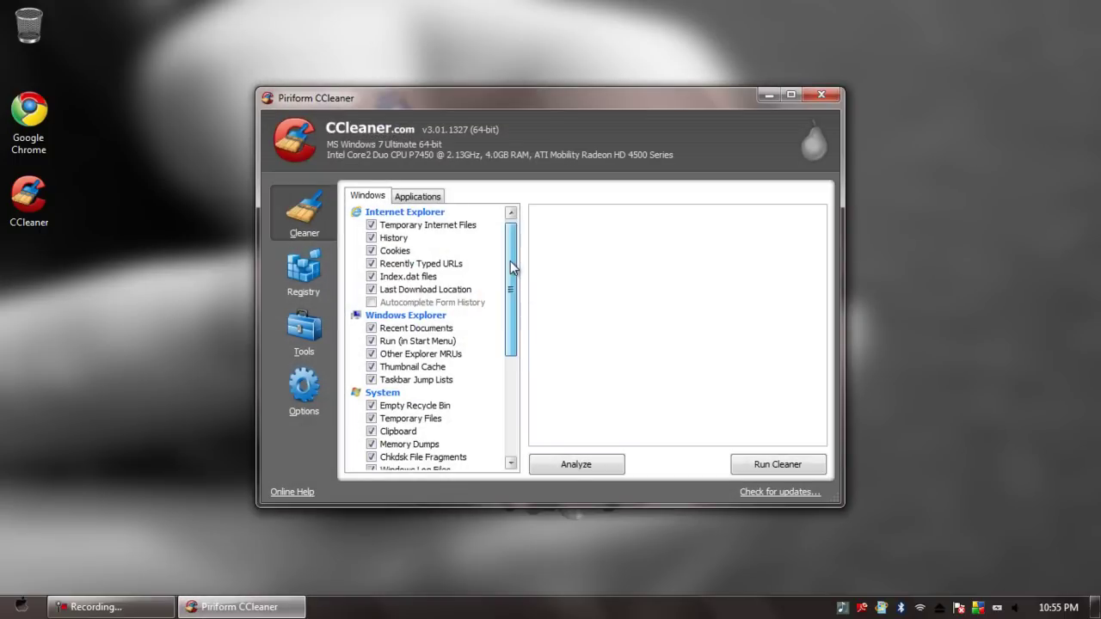
Run the cleaner with the preselected Windows items, accept the permanent deletion of files, and review the details of deleted files.
left_click_drag(512, 268, 511, 266)
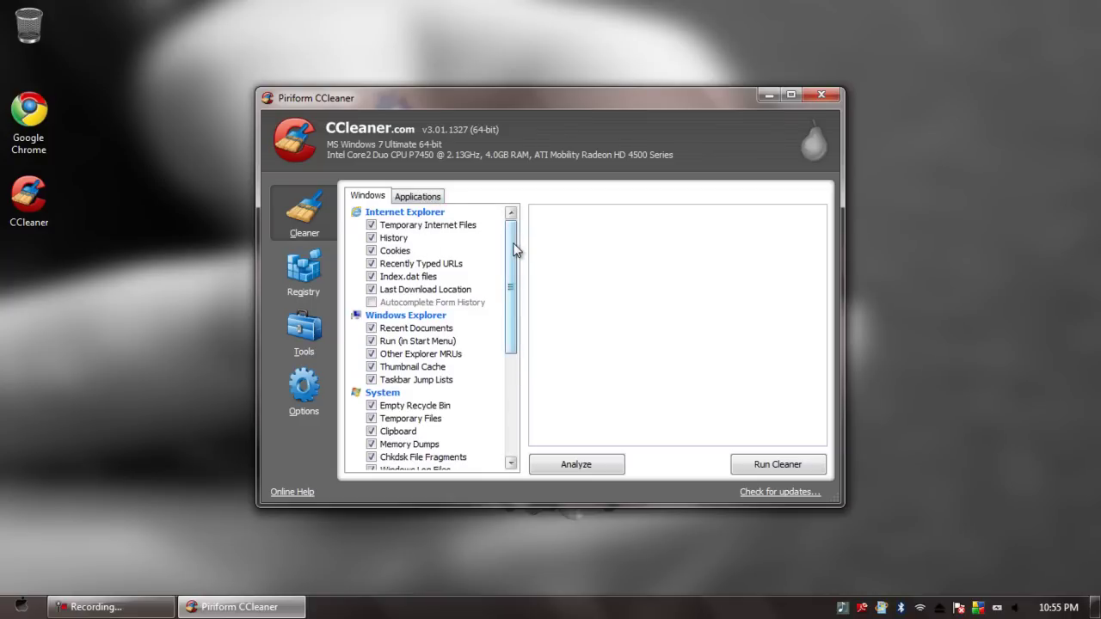
mouse_move(513, 249)
left_mouse_down()
mouse_move(519, 279)
mouse_move(508, 301)
mouse_move(530, 405)
mouse_move(514, 241)
left_mouse_up()
left_click(767, 465)
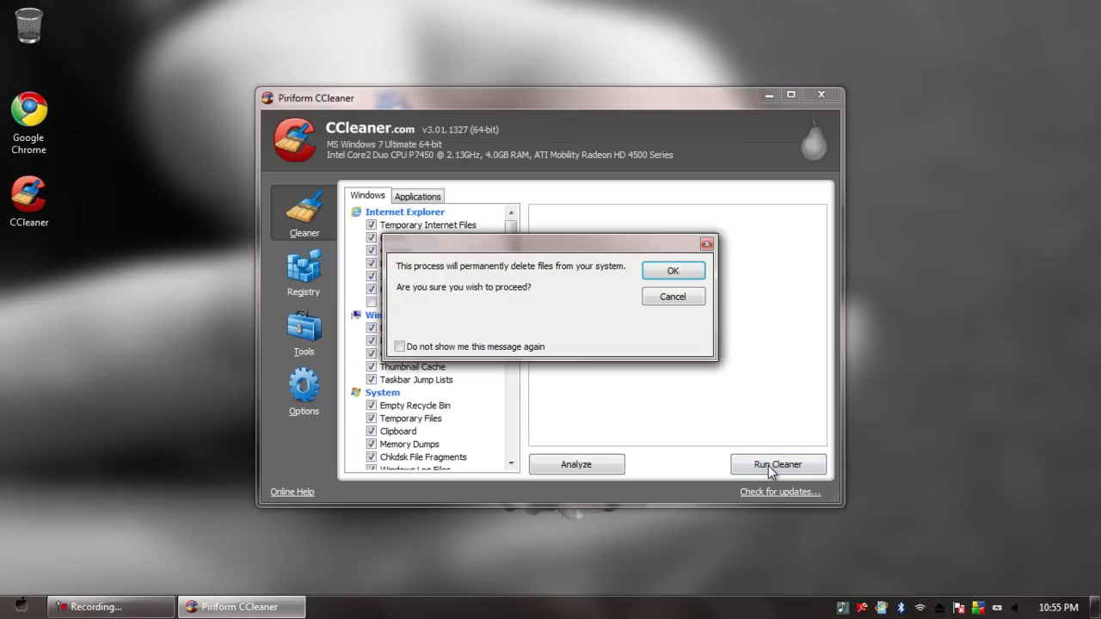
left_click(675, 272)
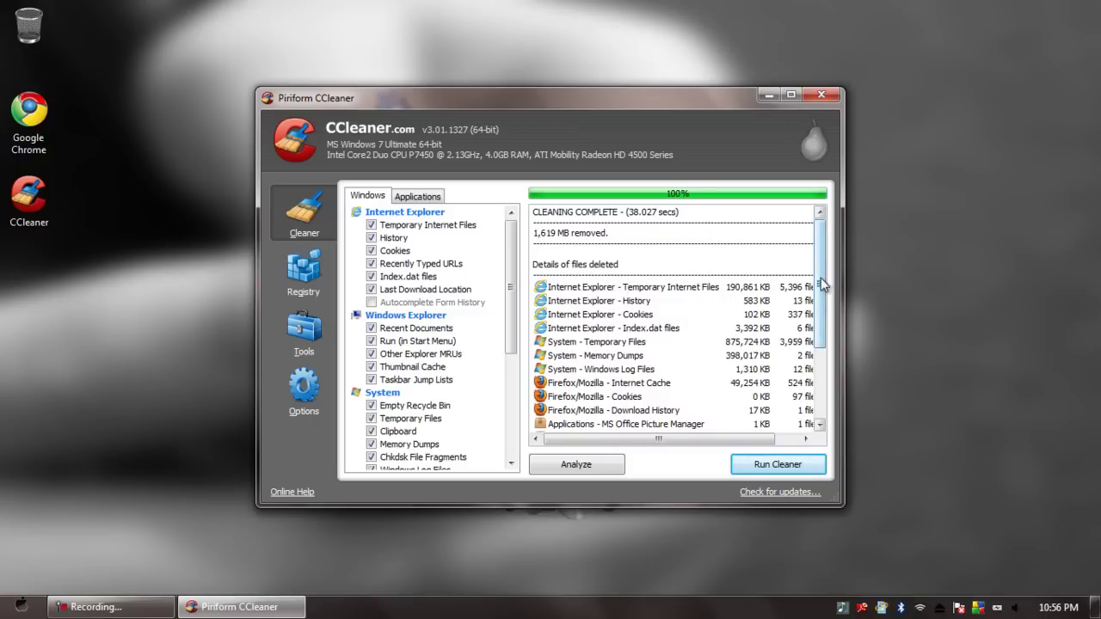
left_click_drag(822, 284, 824, 366)
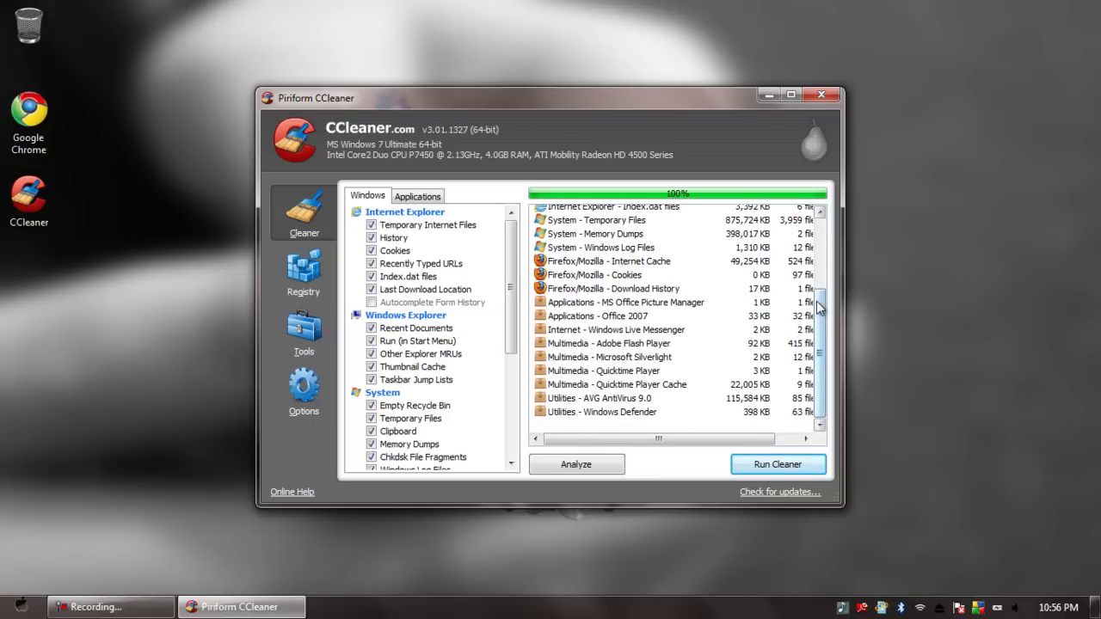
left_click_drag(821, 311, 821, 241)
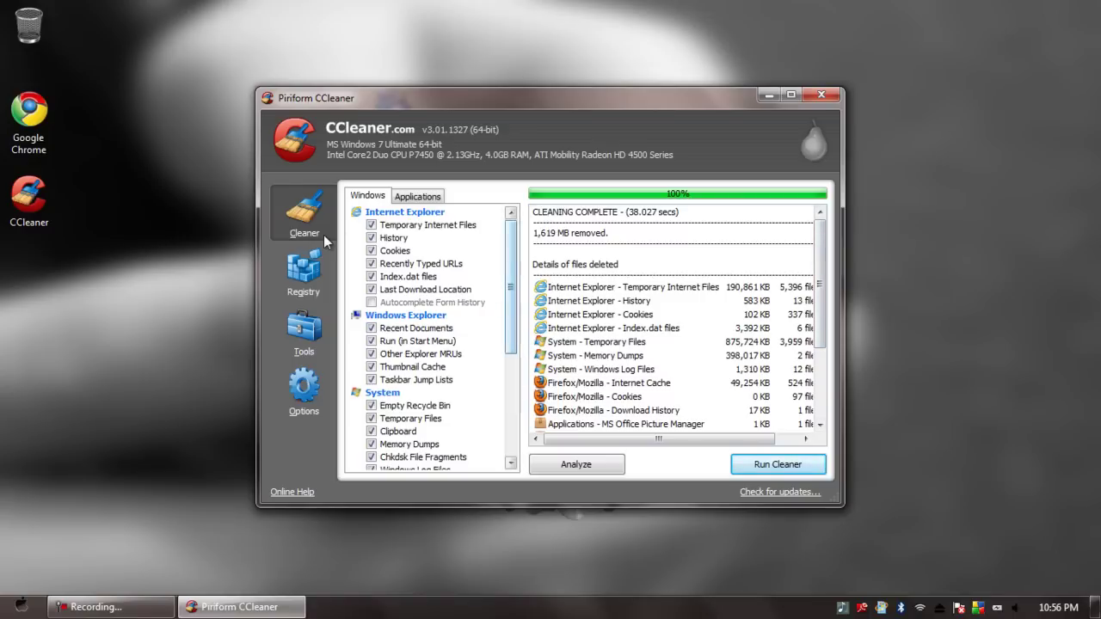
Uninstall Google Chrome with CCleaner's uninstall tool, choosing to change the default browser to Firefox, and close the Chrome help page that opens.
left_click(320, 267)
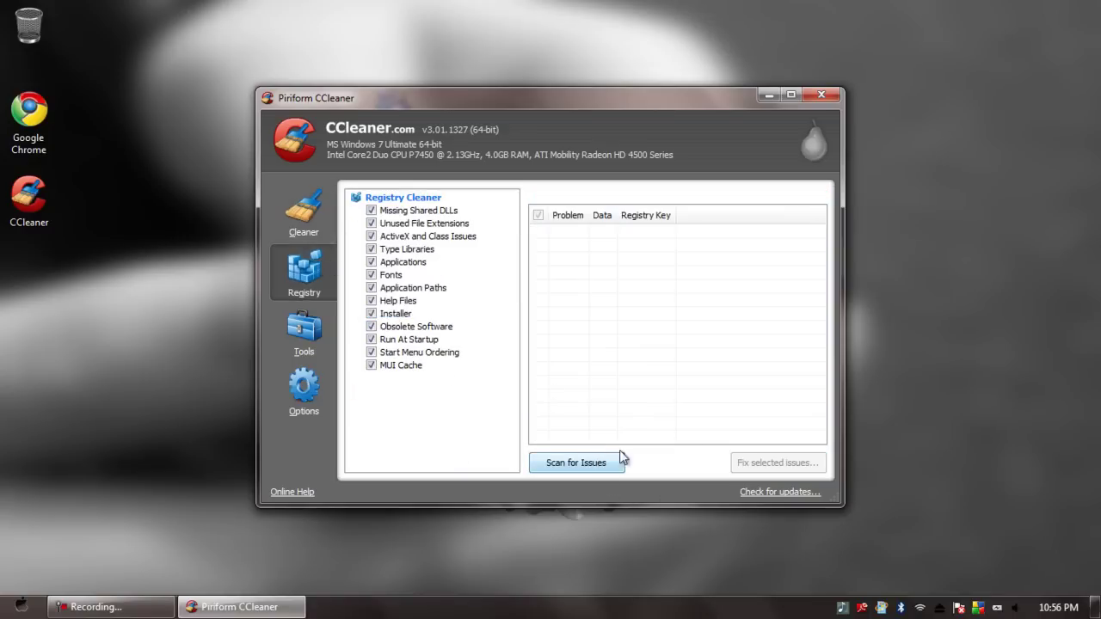
left_click(310, 333)
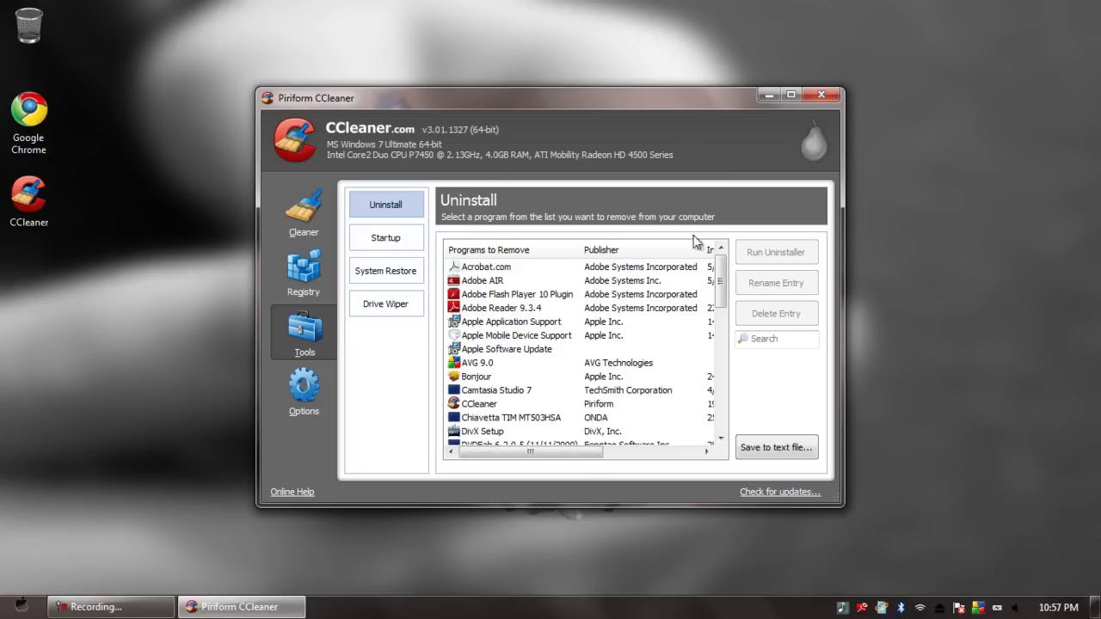
left_click_drag(725, 295, 735, 348)
left_click(506, 338)
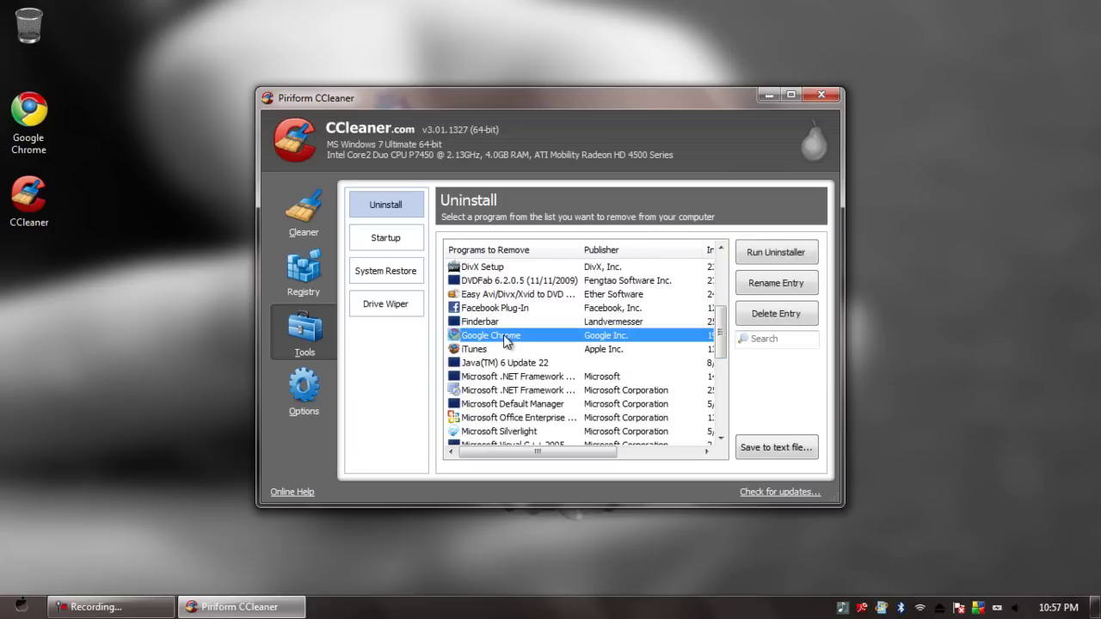
left_click(770, 253)
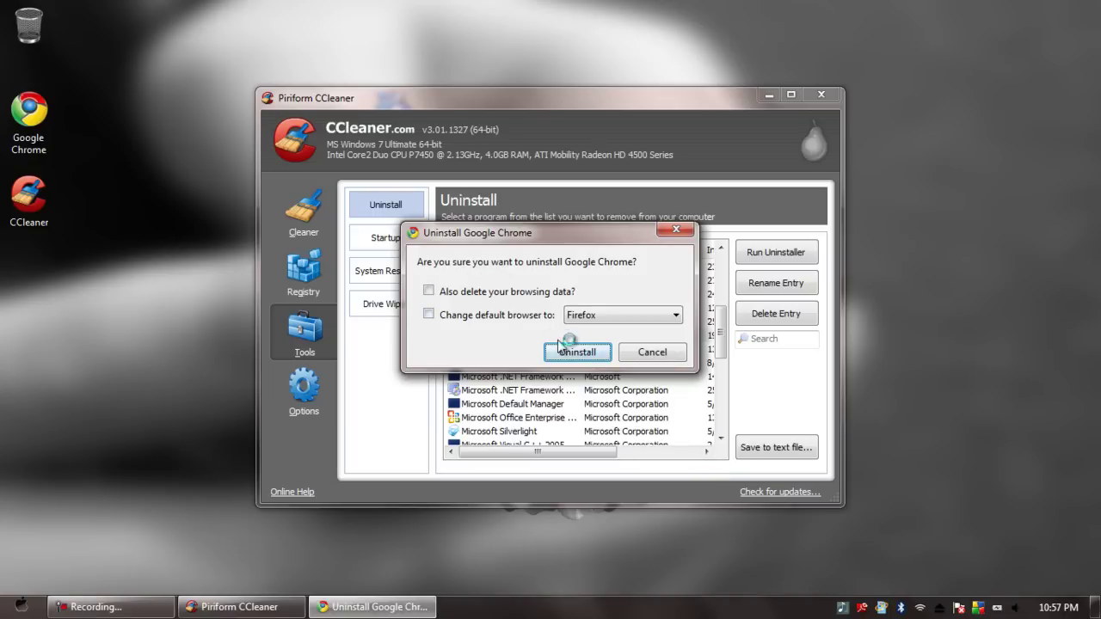
left_click(547, 315)
left_click(593, 355)
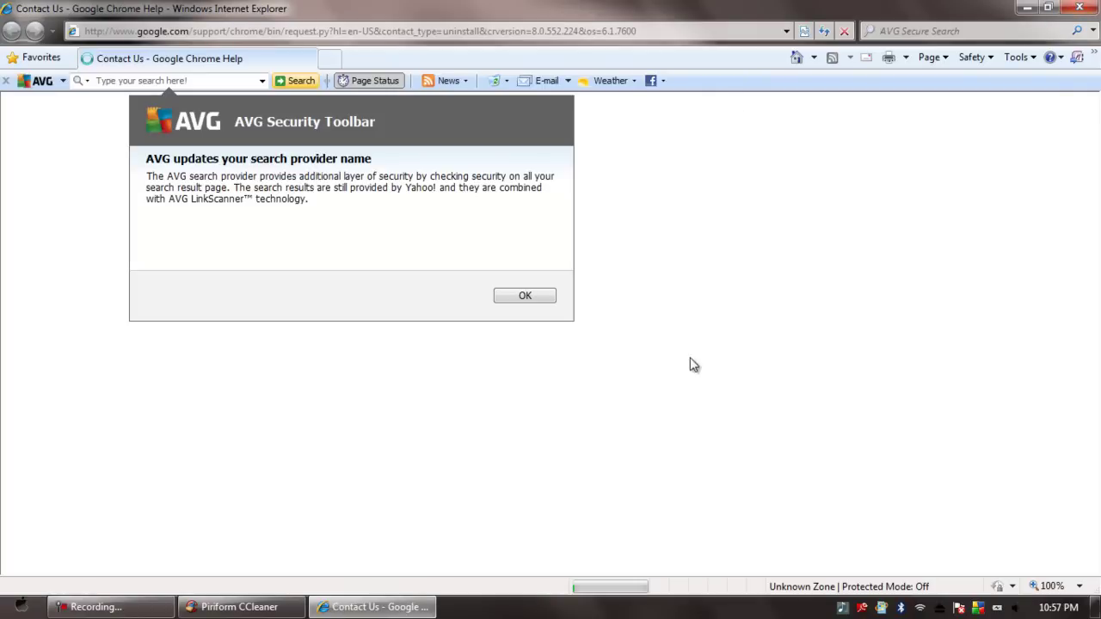
left_click(1081, 8)
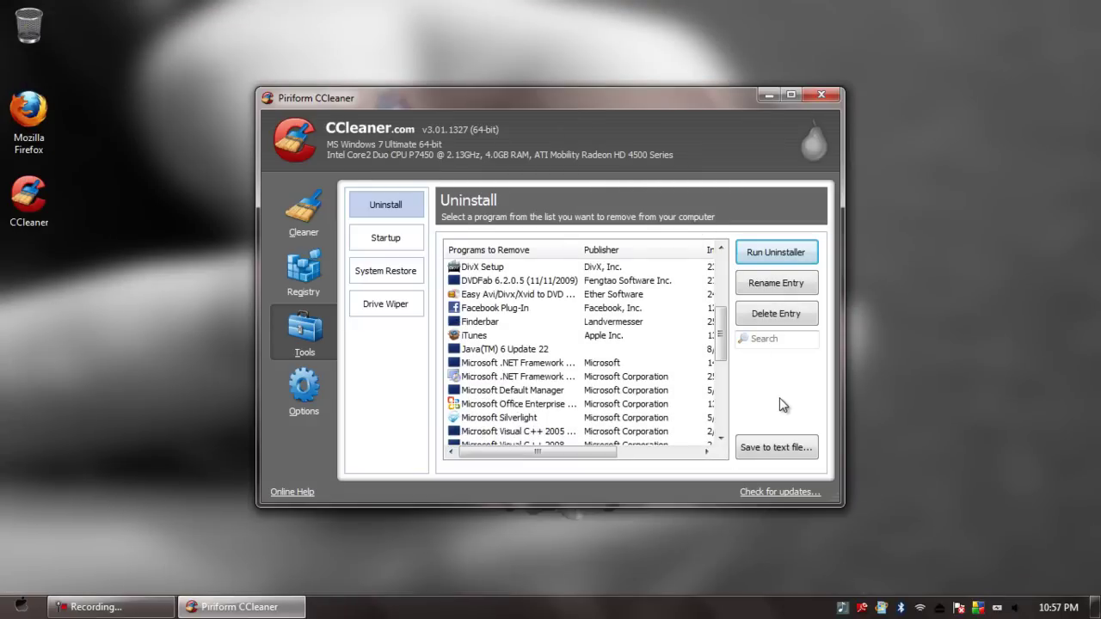
left_click(303, 329)
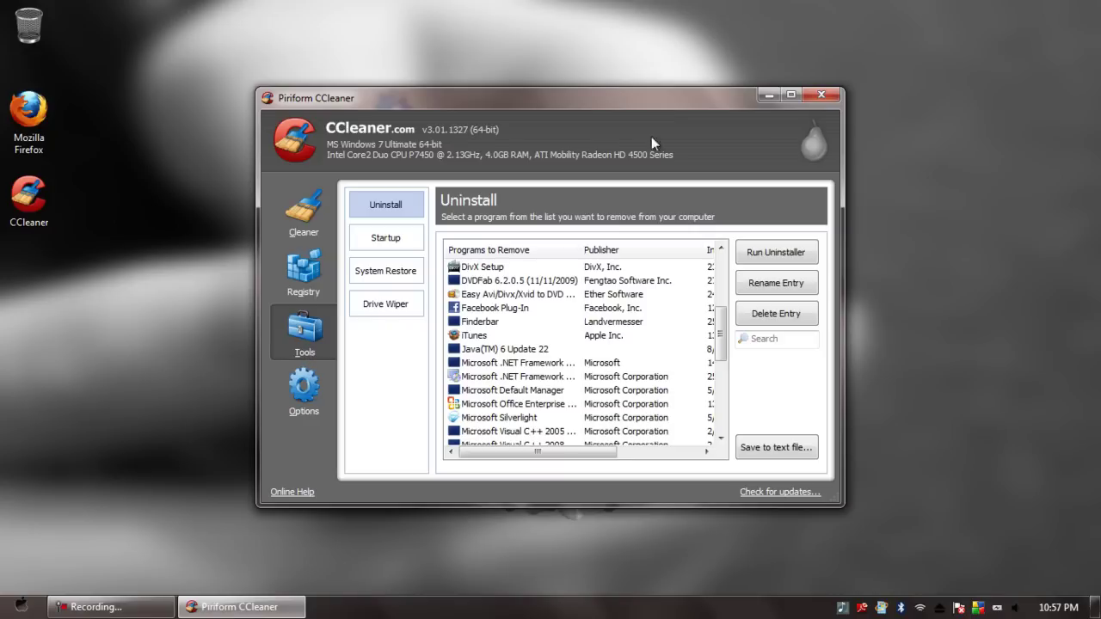
Close CCleaner and delete the ccsetup301 installer from the desktop.
left_click(821, 95)
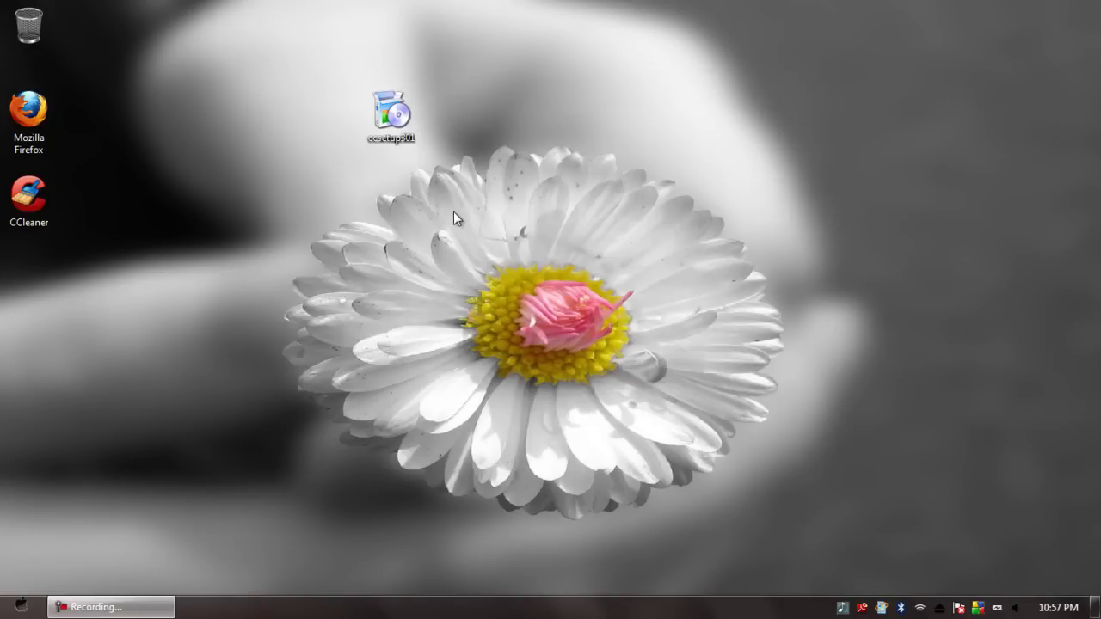
left_click_drag(475, 205, 310, 41)
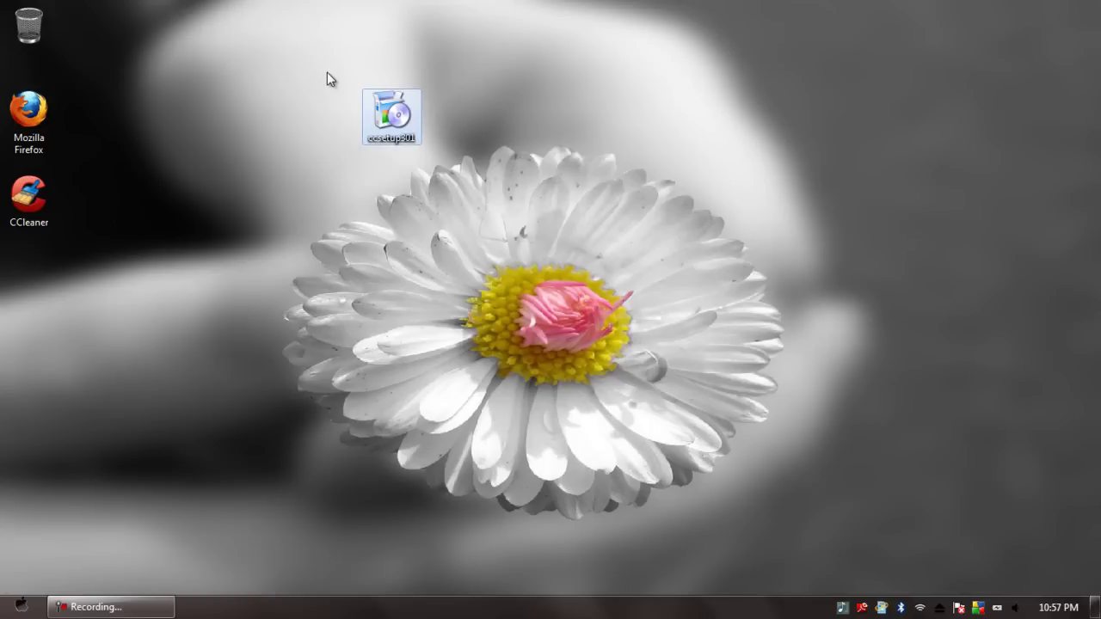
key("Delete")
key("Return")
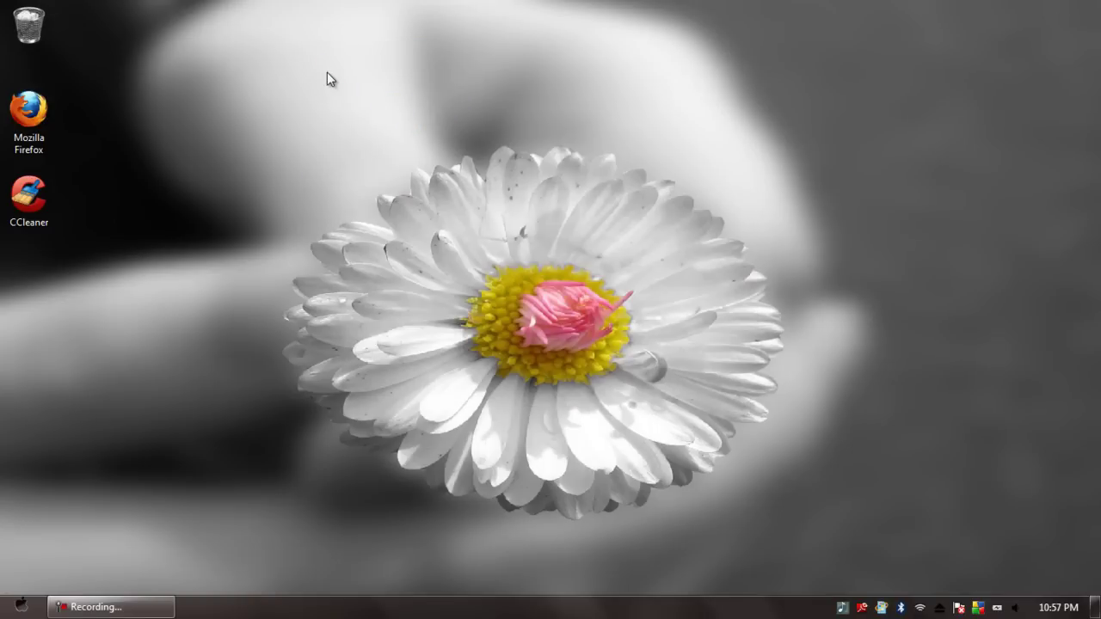